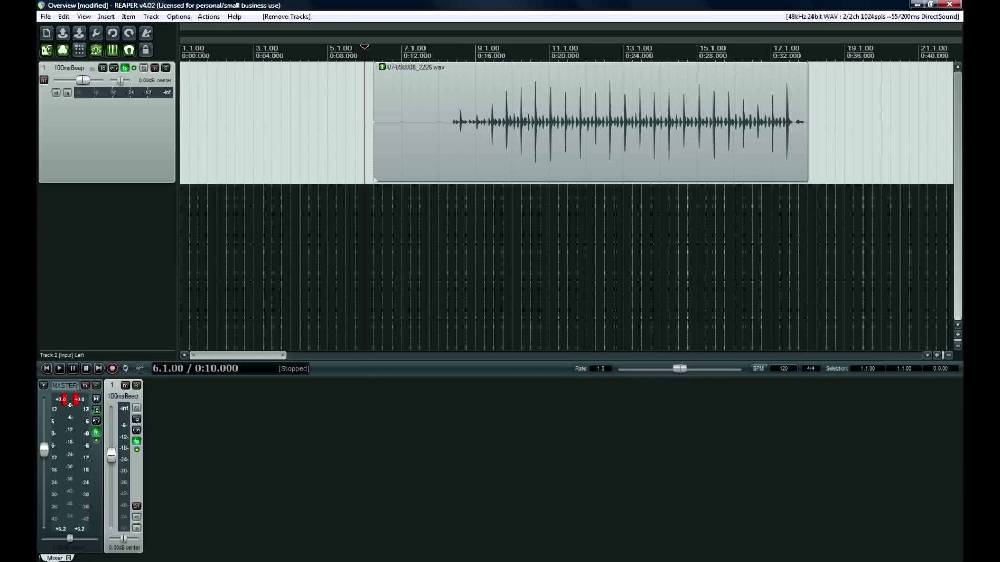
Step: Open the 100msBeep track's H-EQ plug-in, move its window below the waveform, and look through the high-pass band's filter types
click(125, 68)
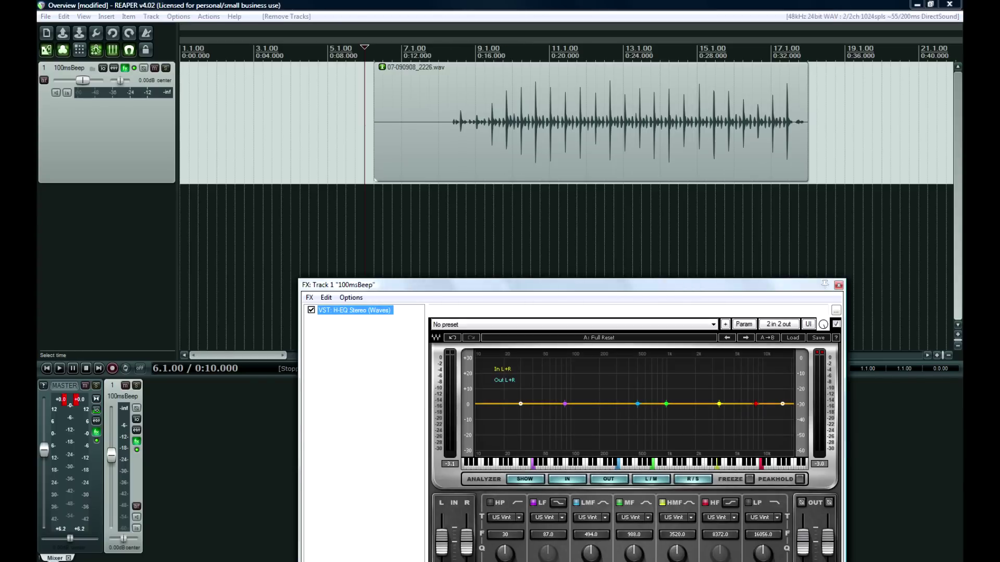
drag(521, 284, 419, 169)
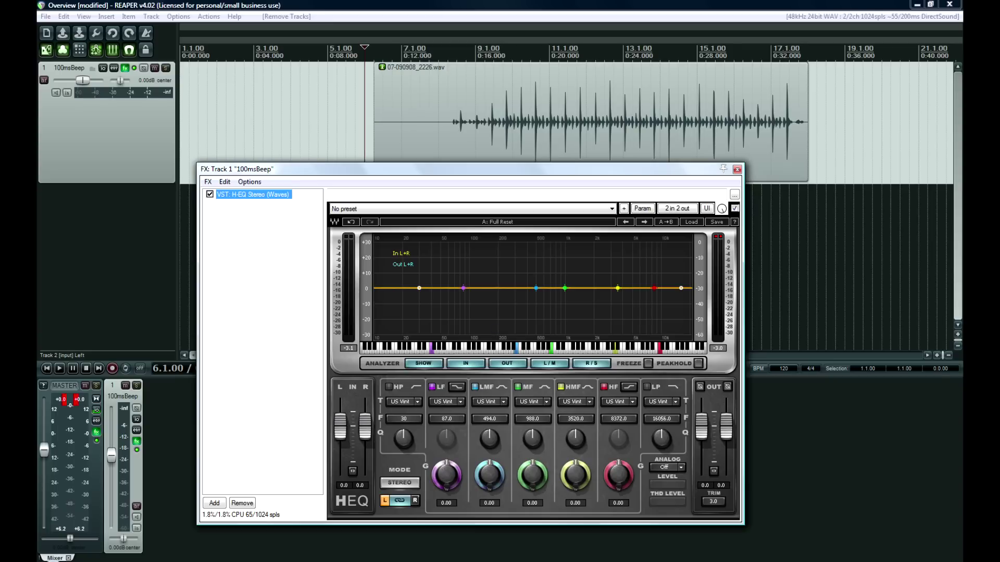
click(403, 401)
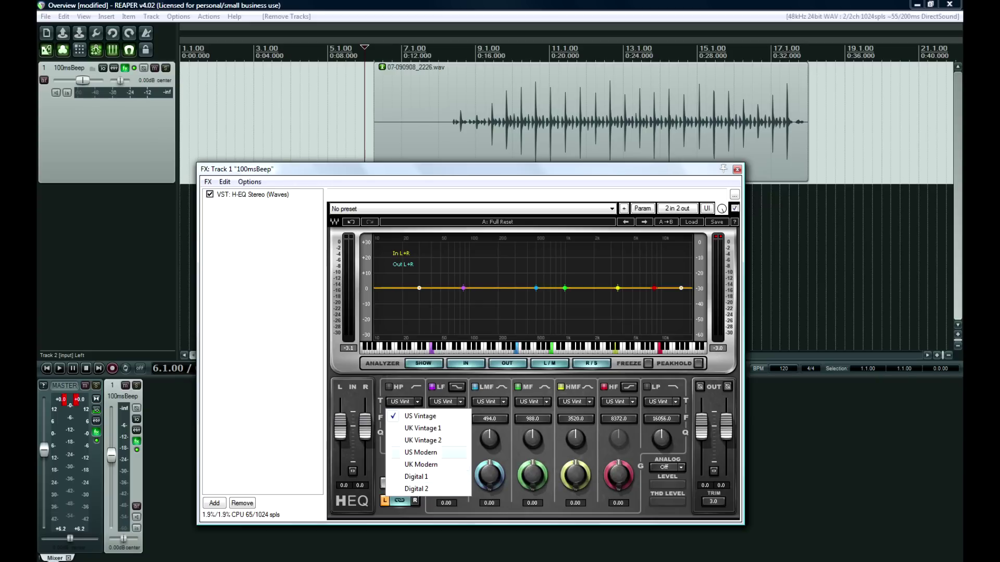
click(417, 402)
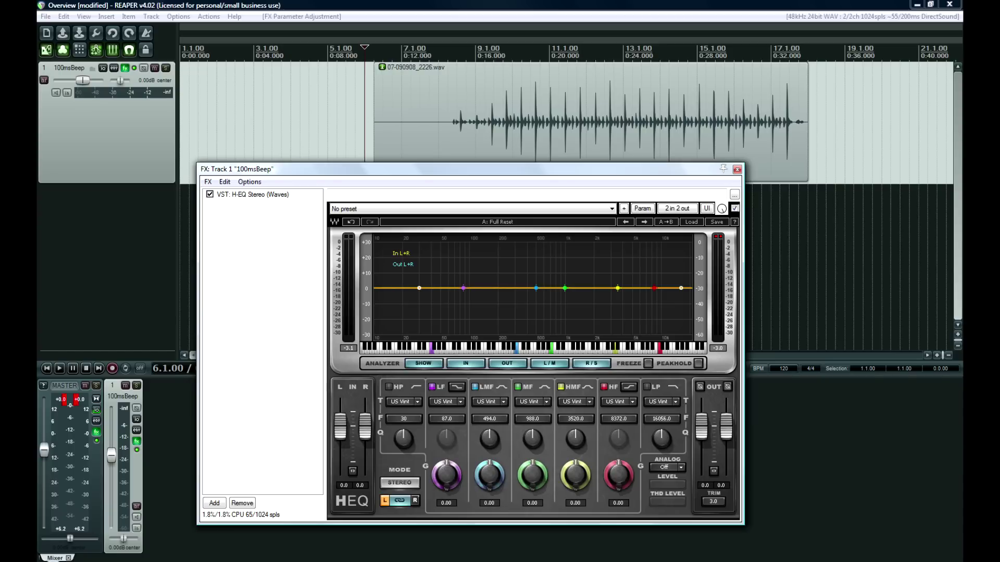
mouse_move(468, 169)
mouse_down()
mouse_move(433, 177)
mouse_move(476, 185)
mouse_up()
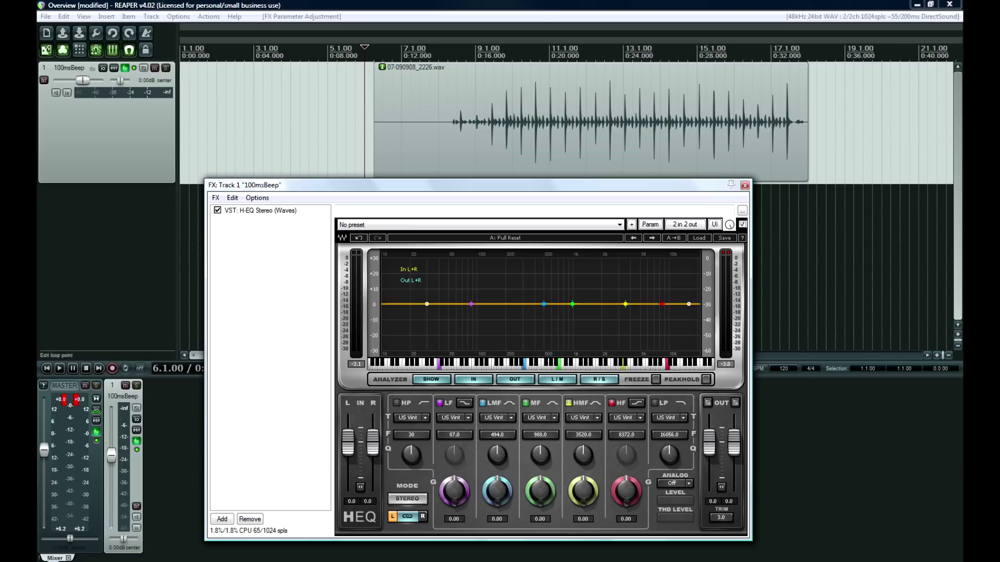
Step: Play the track from 7.2.00 and boost the HMF band to about 6.75 dB at 3590 Hz, ending with playback stopped
click(411, 48)
key(space)
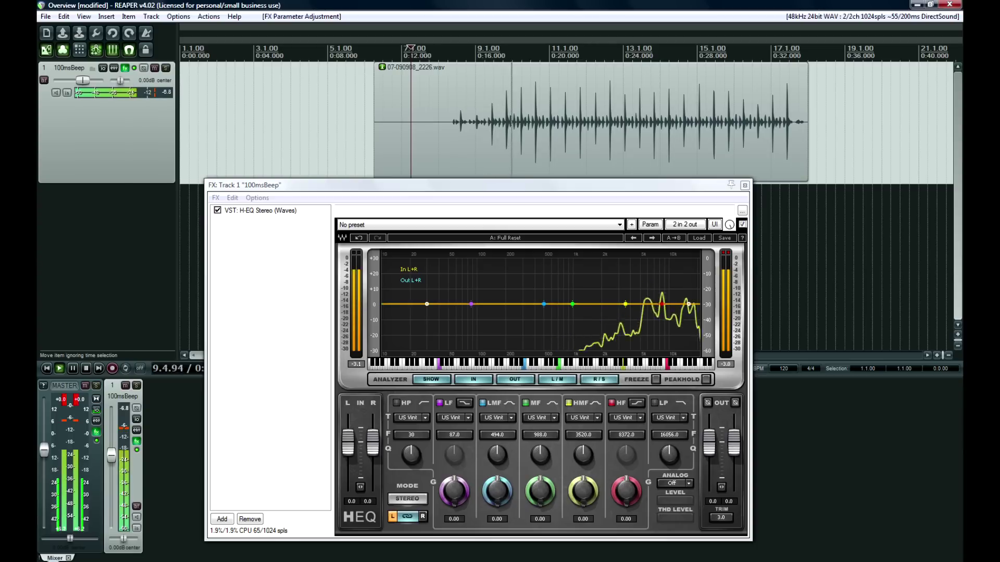
drag(626, 304, 626, 294)
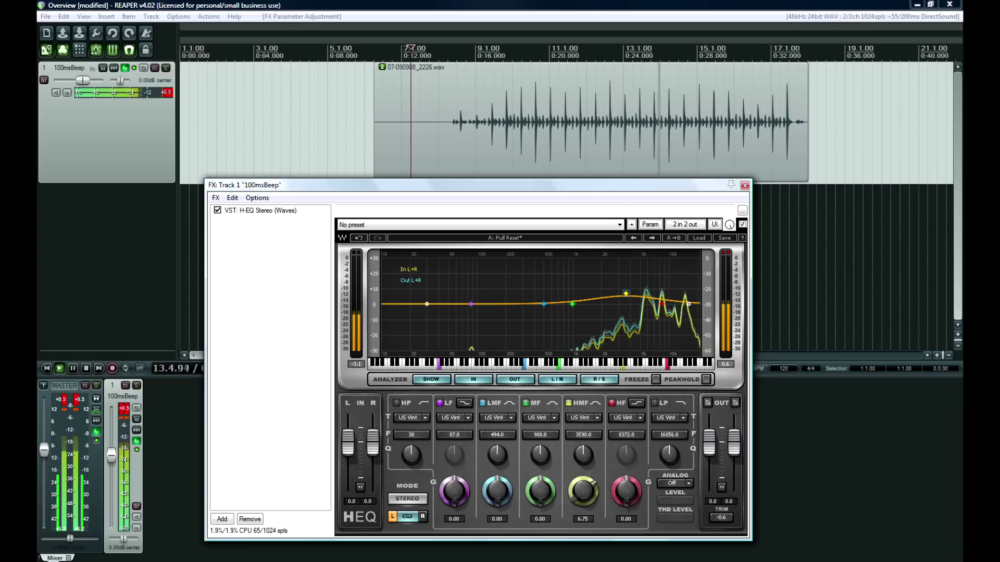
key(space)
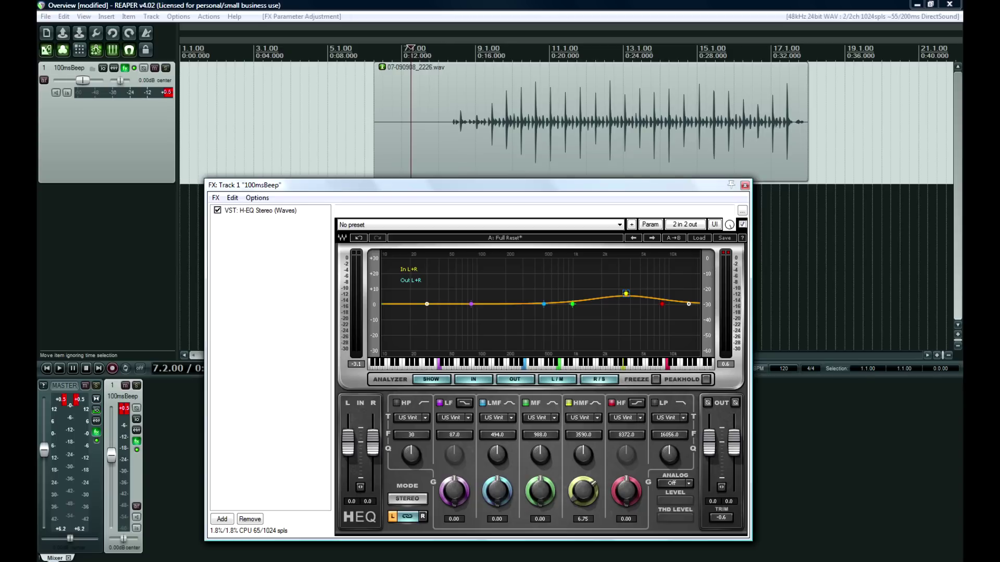
Step: Select the audio item and play it from 8.1.00 to check the boosted equalizer setting
click(438, 145)
key(space)
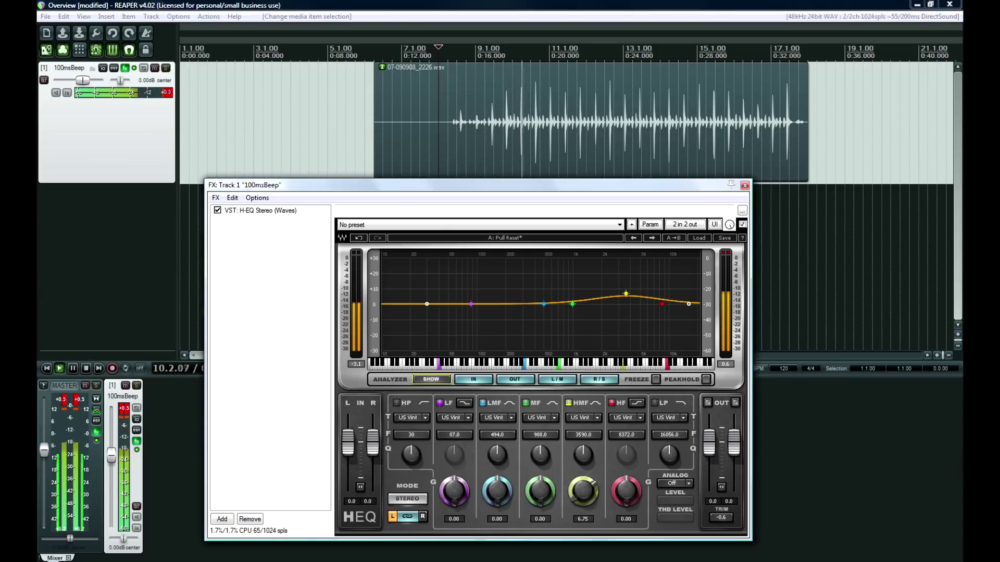
key(space)
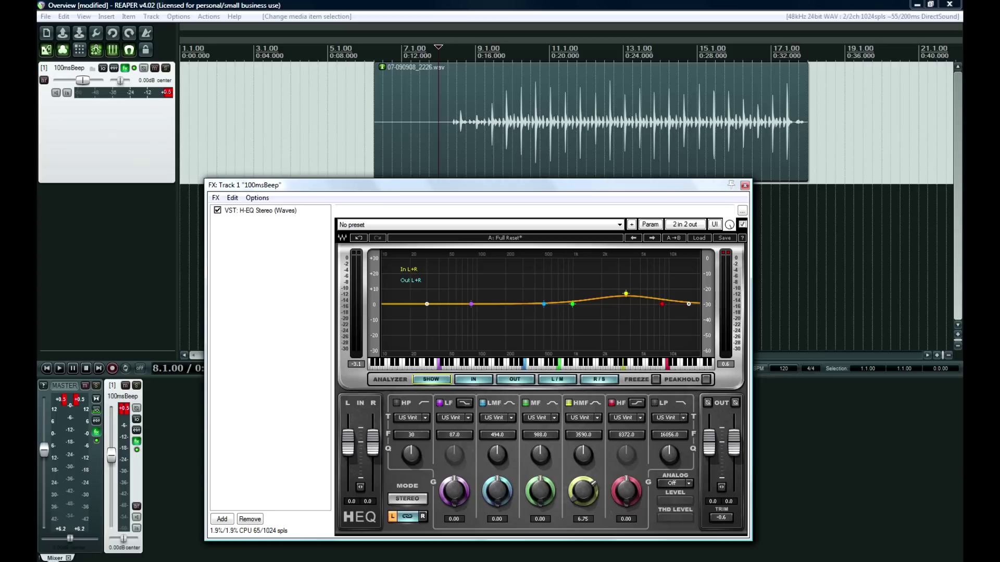
Step: Switch to Setup B and adjust LF to 50 Hz at -0.20 dB, LMF to 460 Hz at 0.60 dB, and HP to 16 Hz
click(505, 238)
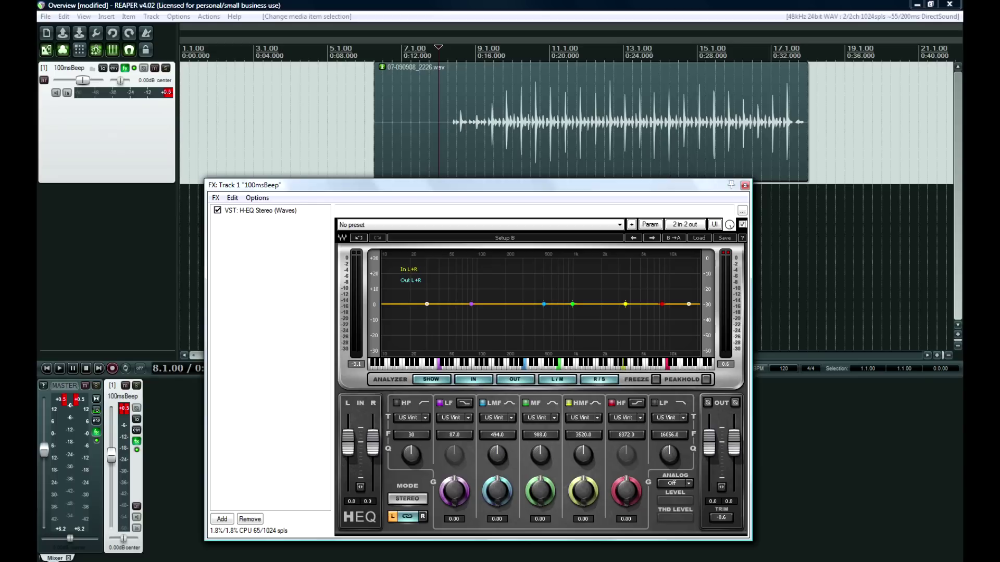
drag(472, 303, 448, 302)
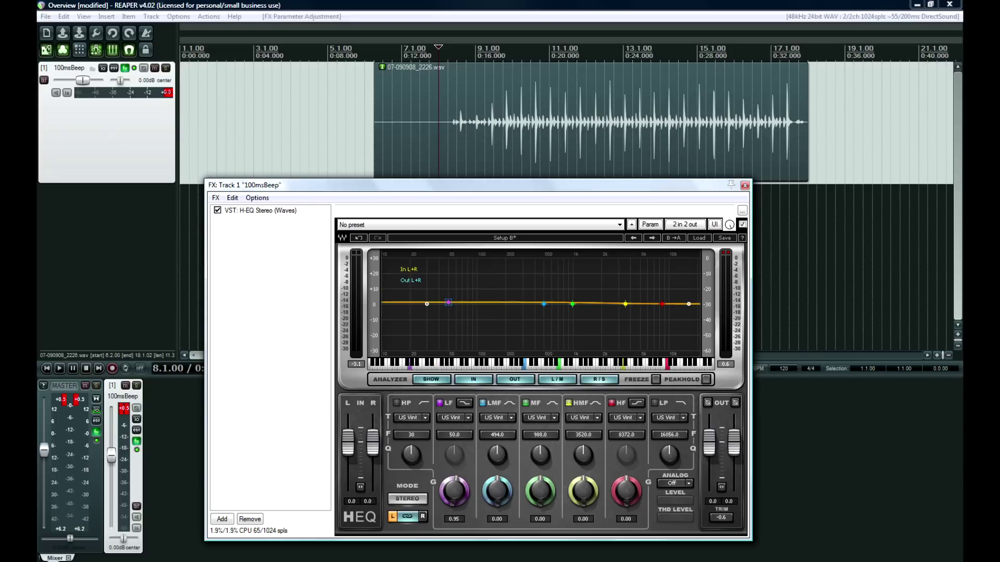
drag(544, 304, 540, 302)
drag(454, 491, 454, 498)
drag(426, 304, 401, 304)
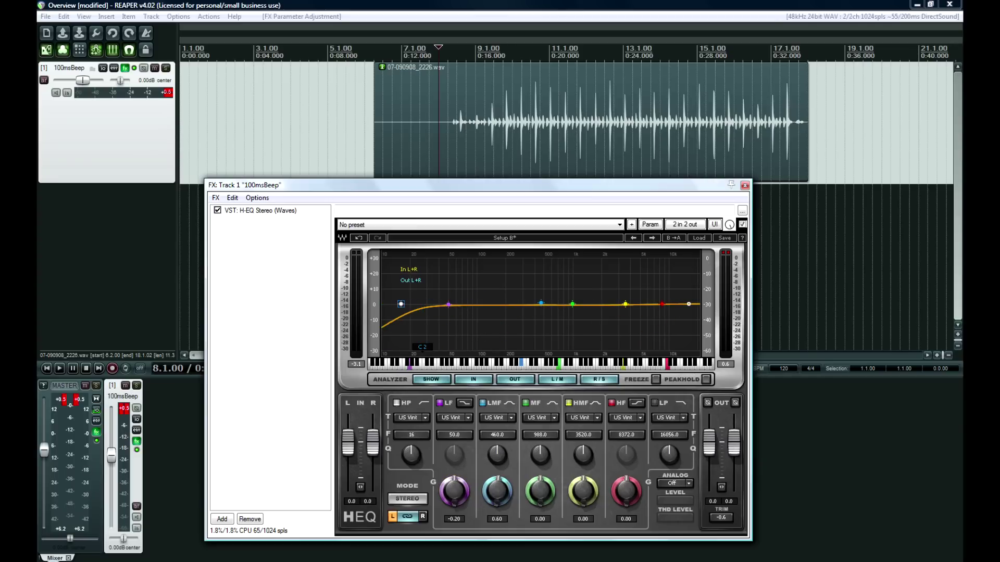
Step: Turn off the high-pass band and move the LF band to about 58 Hz with 0.45 dB gain
double_click(401, 304)
click(448, 304)
mouse_move(448, 304)
mouse_down()
mouse_move(447, 291)
mouse_move(455, 303)
mouse_up()
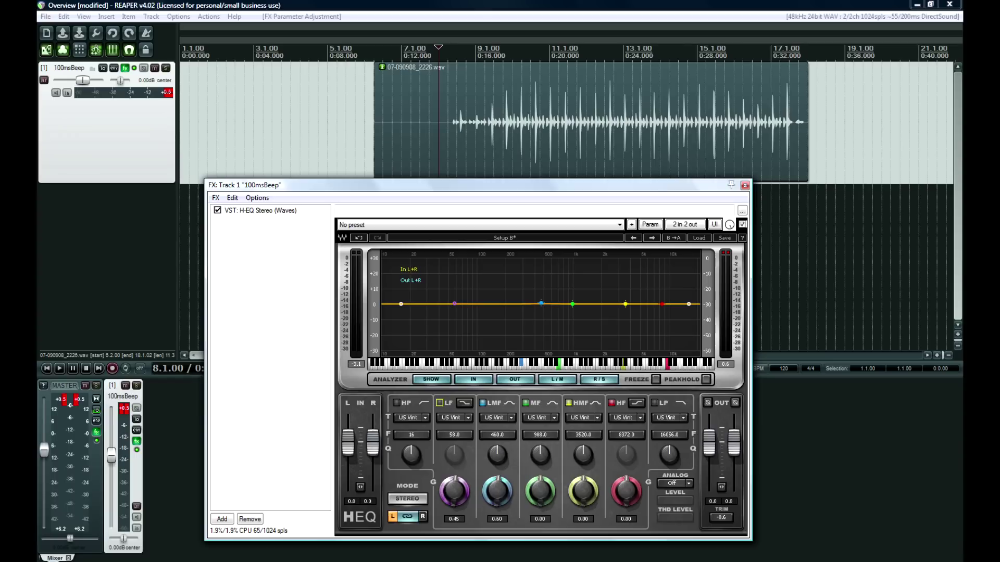
Step: Lower the linked input faders to -2.6 dB and enable the high-pass band with the Digital 1 filter type
mouse_move(348, 442)
mouse_down()
mouse_move(348, 429)
mouse_move(348, 484)
mouse_move(348, 432)
mouse_move(347, 445)
mouse_up()
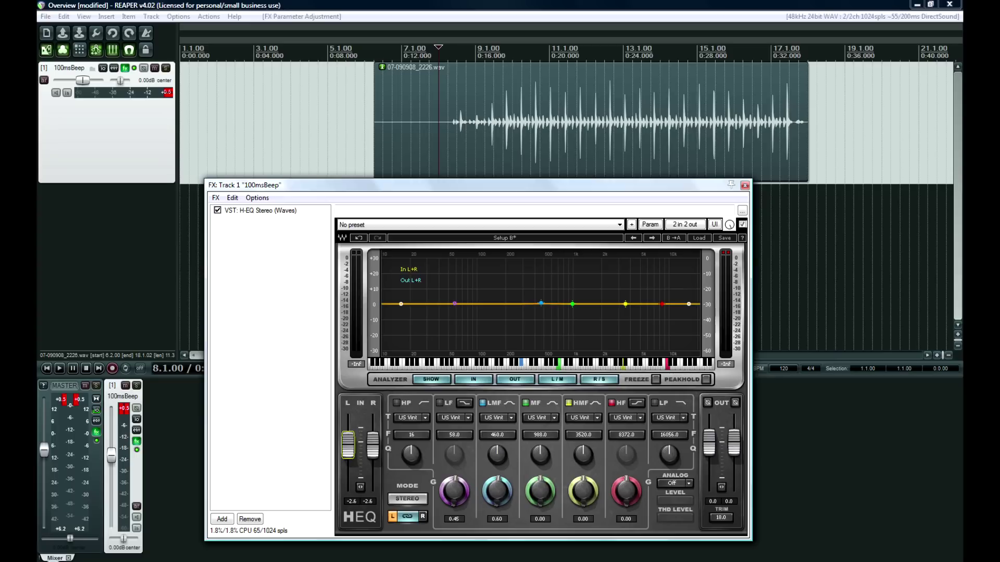
click(411, 418)
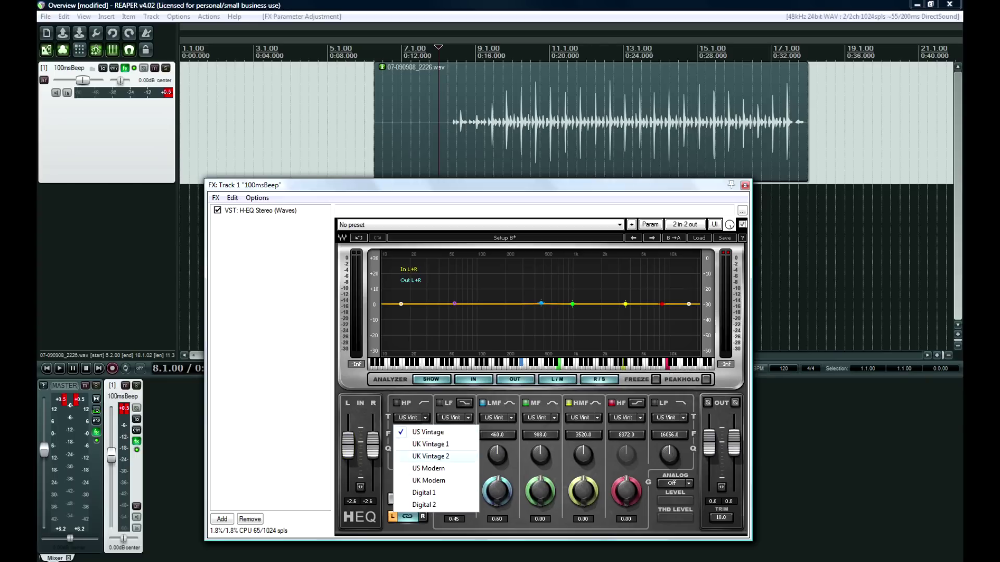
click(430, 456)
click(396, 403)
scroll(411, 418, down, 1)
click(411, 418)
click(424, 492)
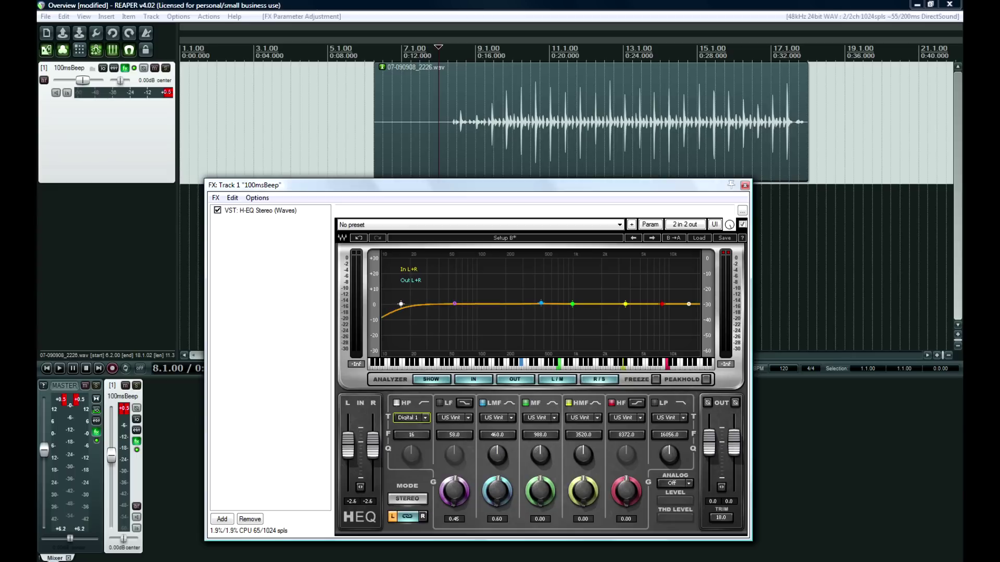
Step: Cycle through the high-pass band's filter types and leave it on UK Vintage 1
scroll(412, 417, down, 2)
scroll(411, 418, down, 2)
scroll(411, 417, down, 1)
scroll(411, 418, down, 1)
scroll(411, 417, down, 1)
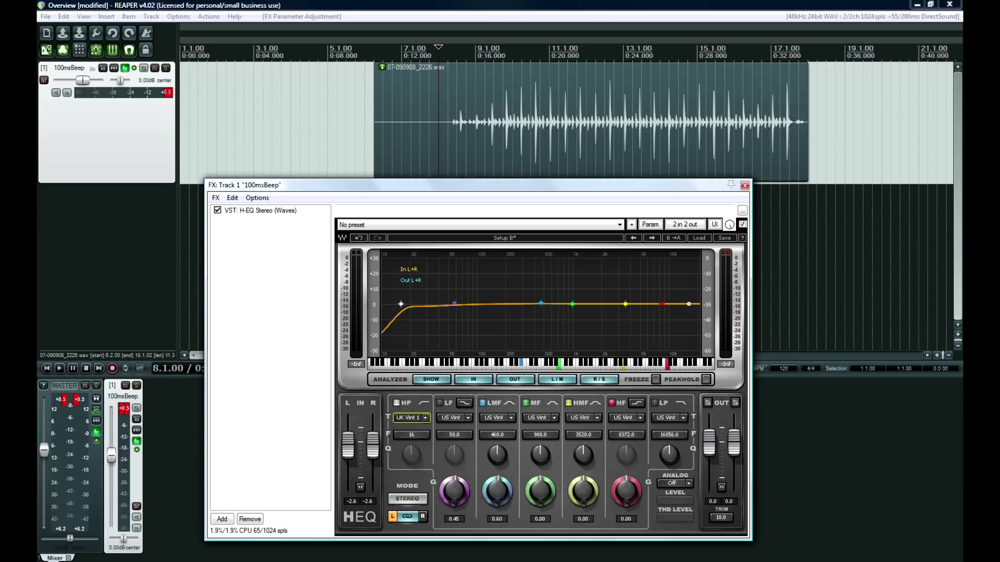
Step: Switch the equalizer to mid-side mode and try the LF band's shape and filter type options, ending on US Vintage
click(408, 499)
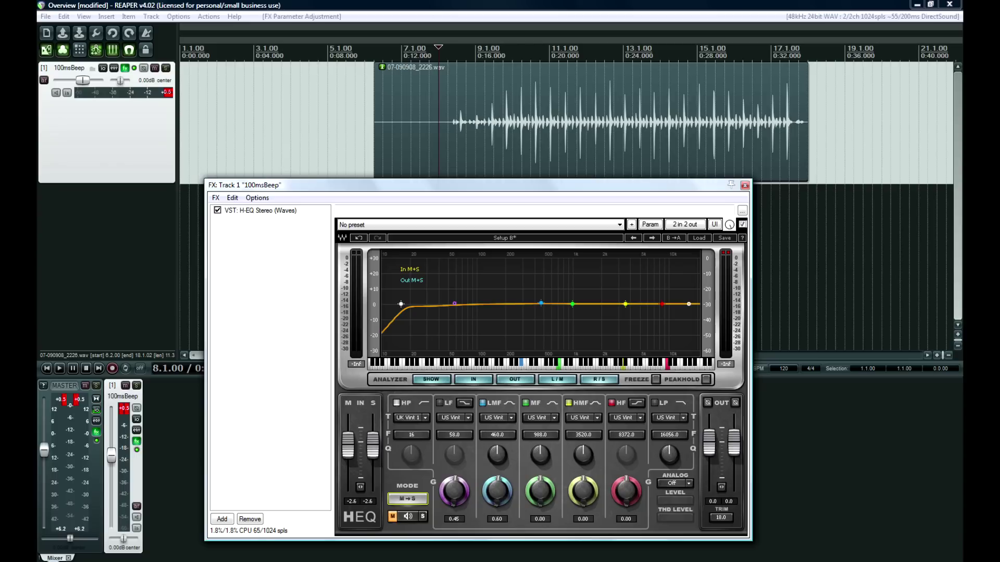
click(465, 403)
click(465, 403)
click(451, 418)
click(450, 418)
click(451, 418)
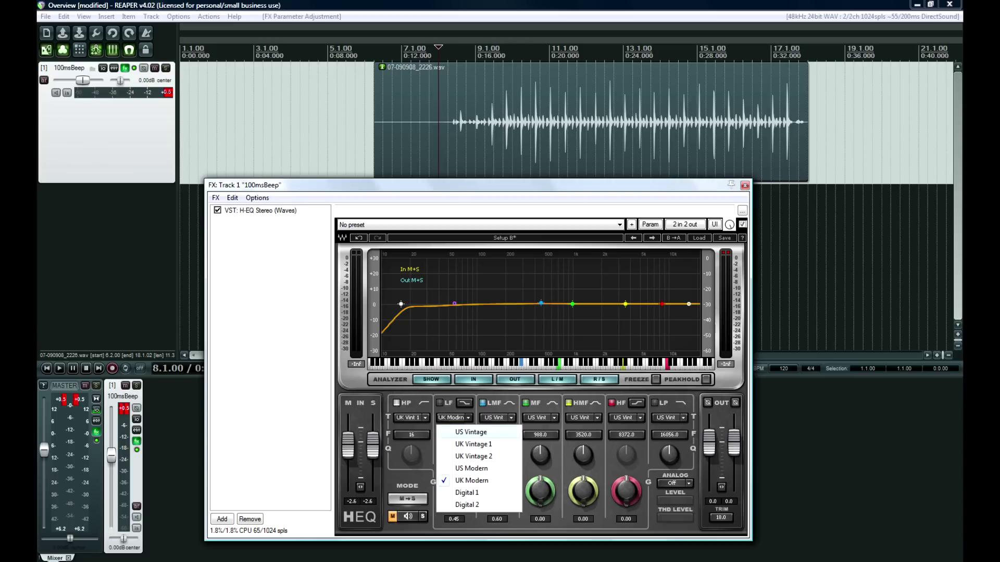
click(471, 432)
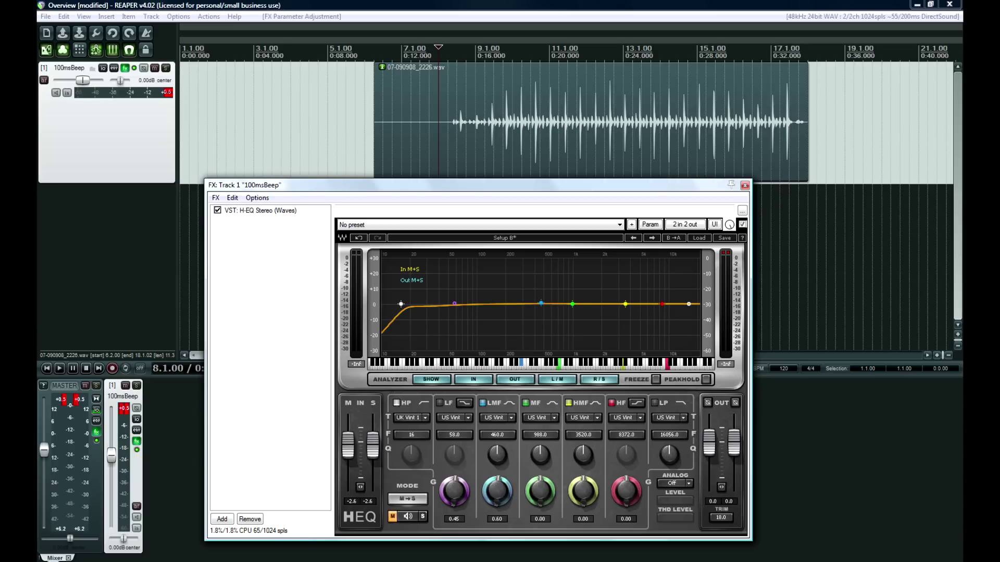
Step: On the mid channel, set the LF band to 49 Hz with 9.90 dB gain and the LMF gain to 1.85 dB
drag(454, 435, 457, 435)
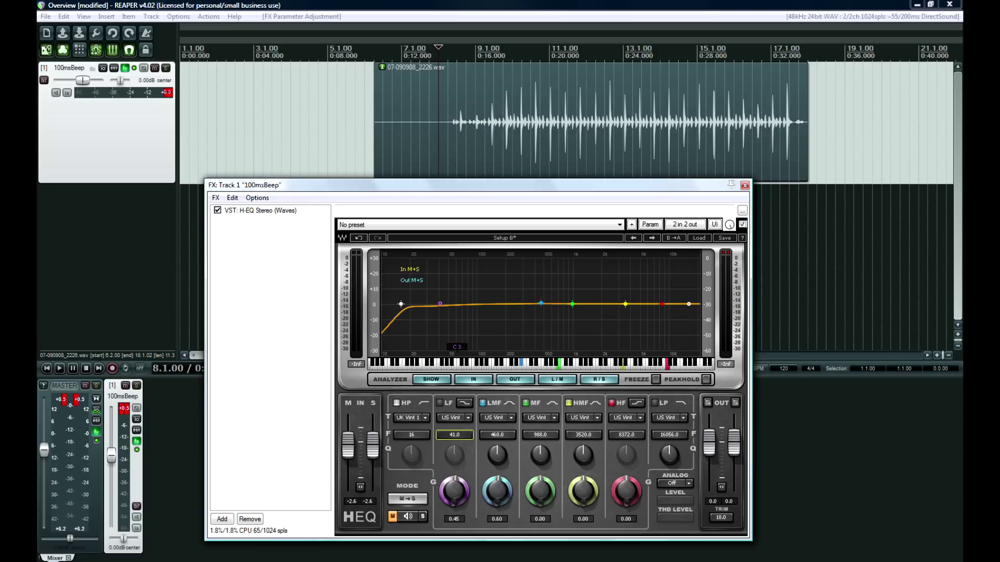
mouse_move(440, 304)
mouse_down()
mouse_move(406, 276)
mouse_move(440, 283)
mouse_move(447, 300)
mouse_up()
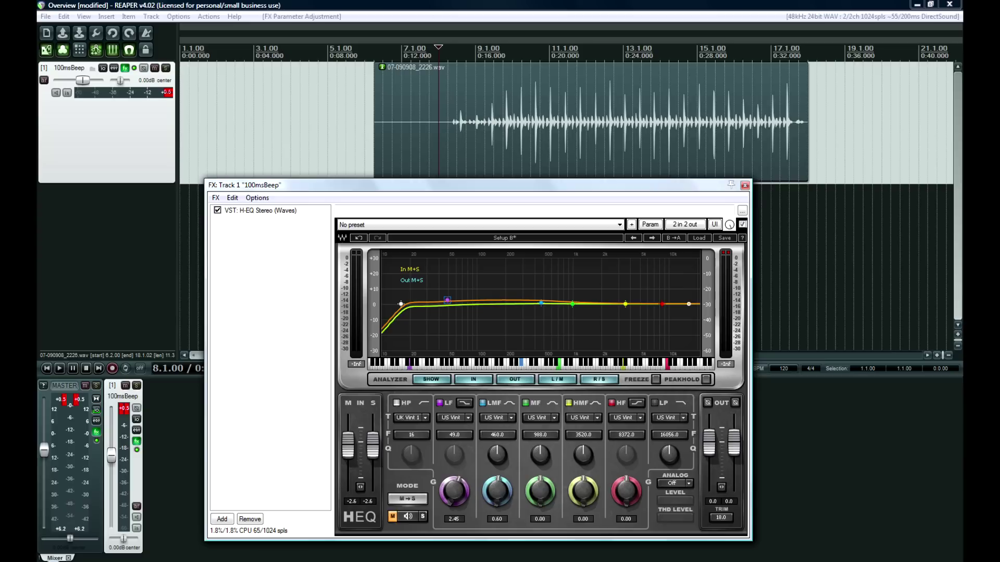
drag(454, 491, 497, 497)
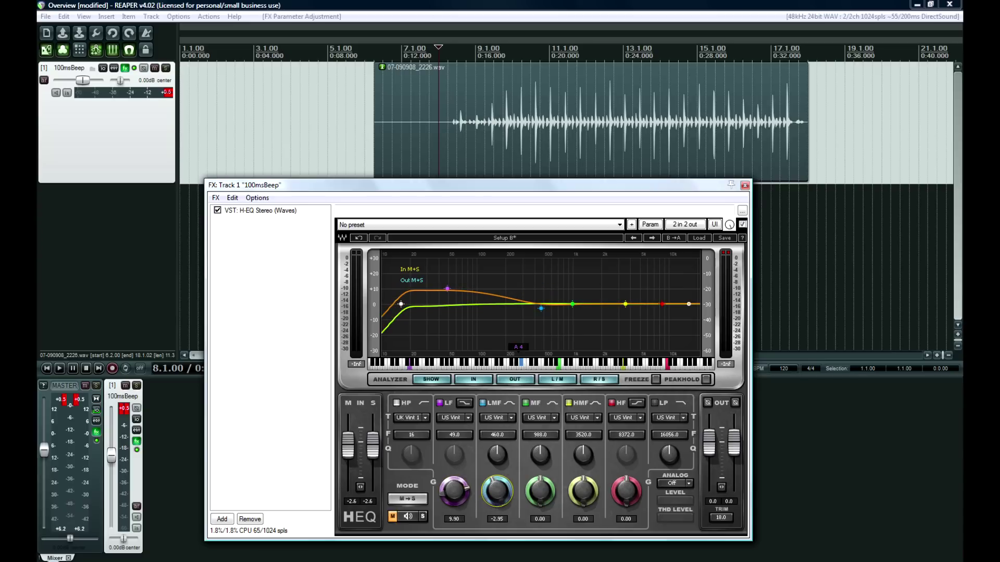
mouse_move(497, 497)
mouse_down()
mouse_move(497, 479)
mouse_move(497, 488)
mouse_up()
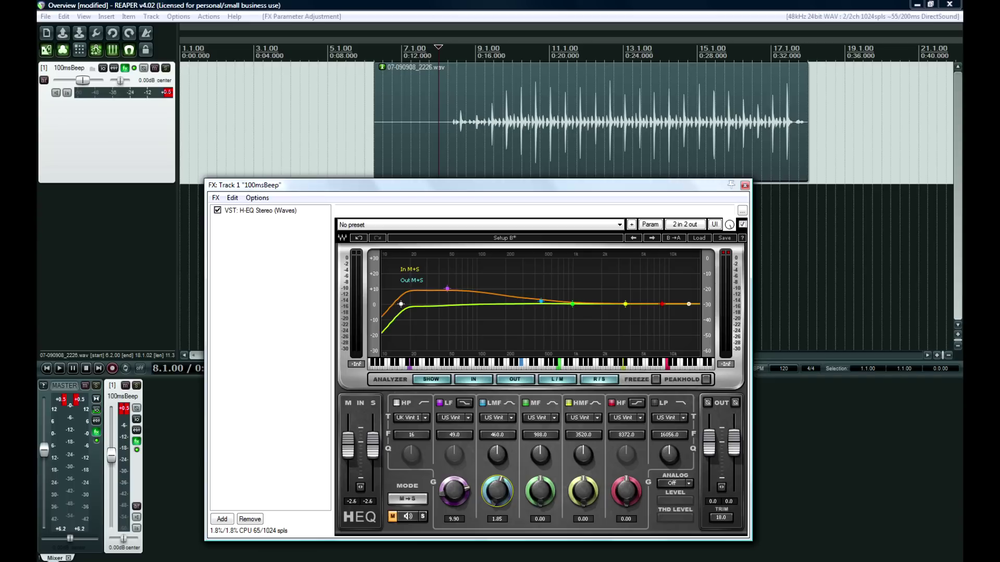
click(637, 403)
click(636, 403)
Step: Add four FreeG Stereo (Sonalksis Ltd) instances after the H-EQ in the track's effects chain
click(222, 519)
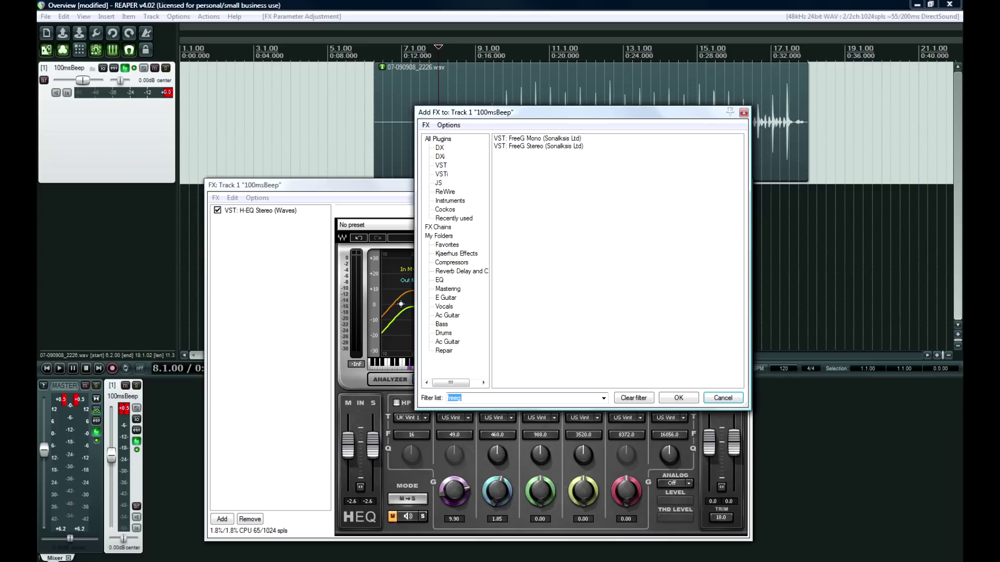
double_click(538, 146)
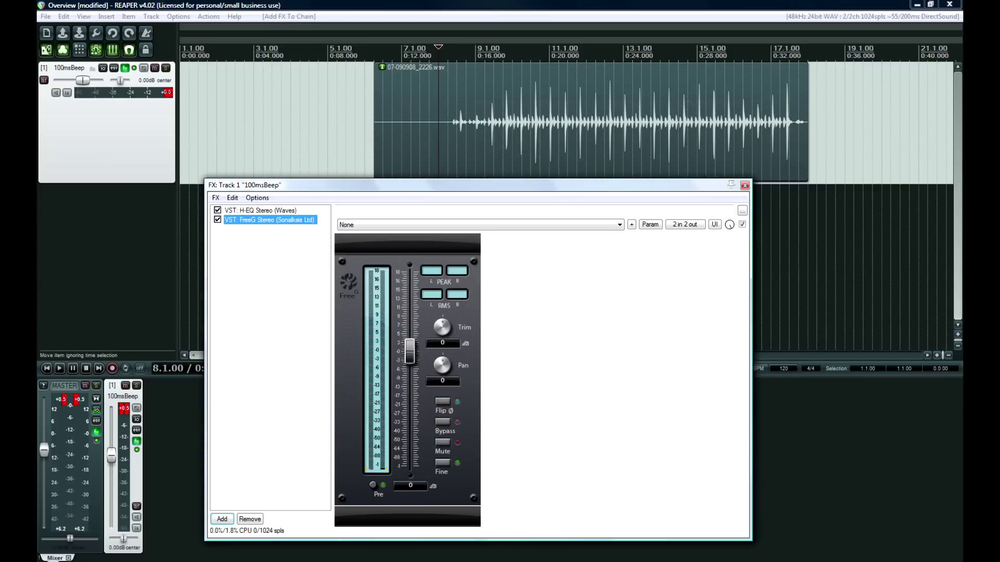
click(222, 519)
click(538, 146)
double_click(539, 146)
click(222, 519)
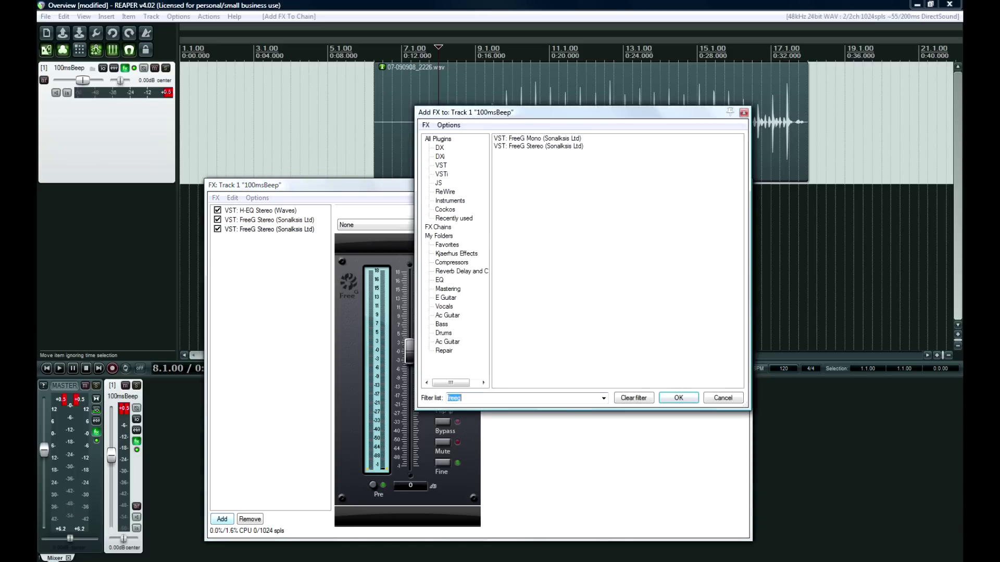
double_click(538, 146)
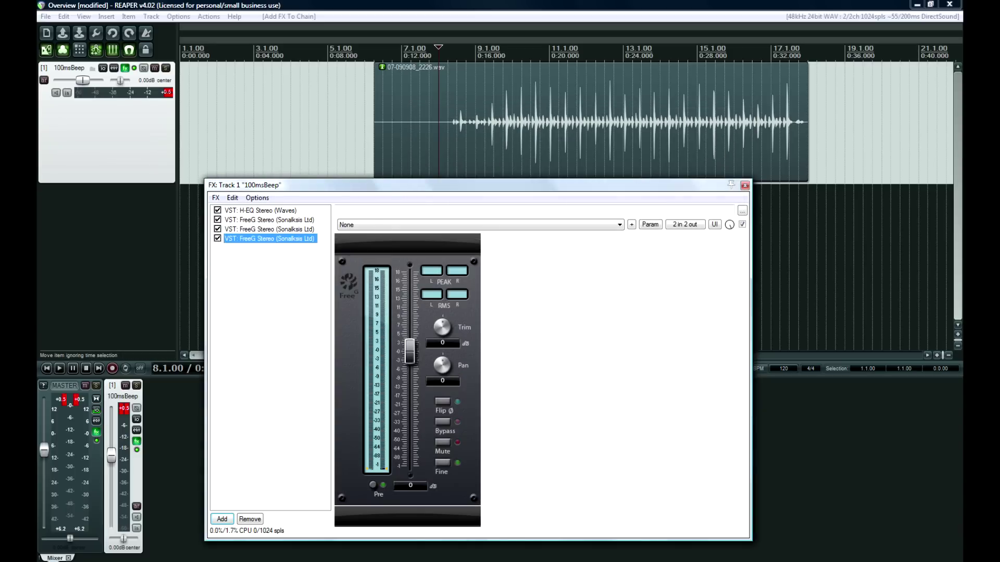
click(222, 519)
double_click(538, 147)
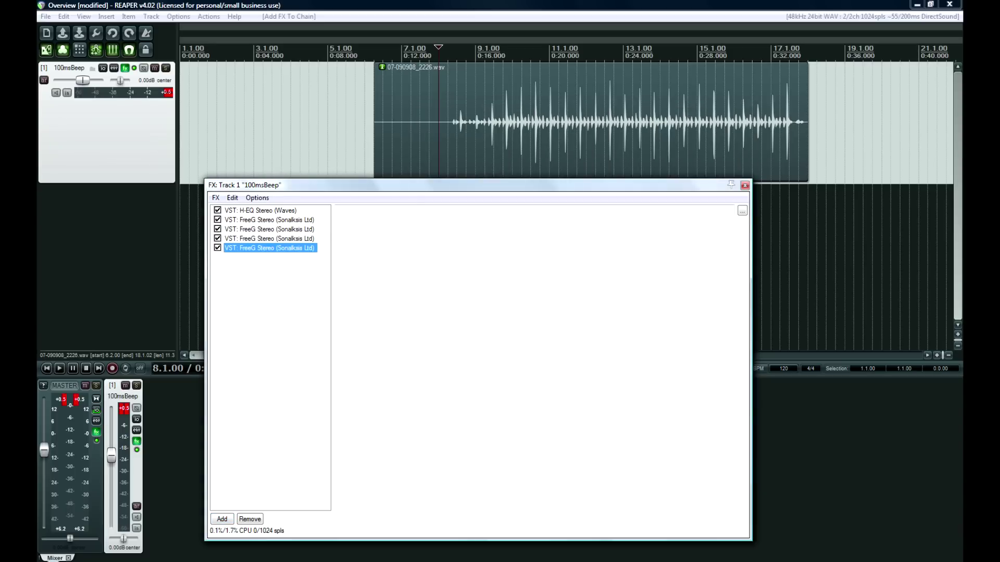
Step: Set the H-EQ analog model to US Vintage with a 2% THD level, and show the first FreeG Stereo meter
click(269, 219)
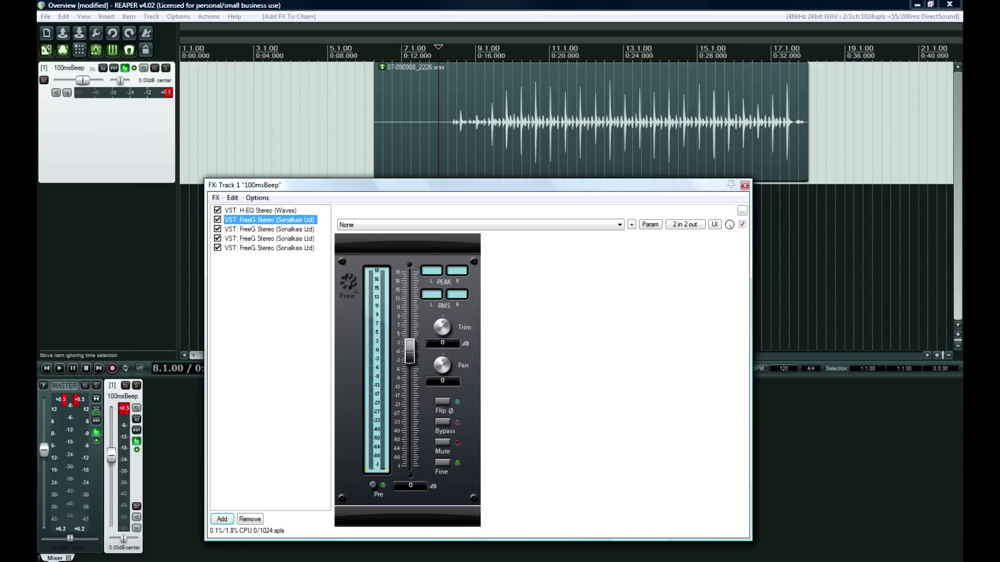
click(261, 211)
click(674, 483)
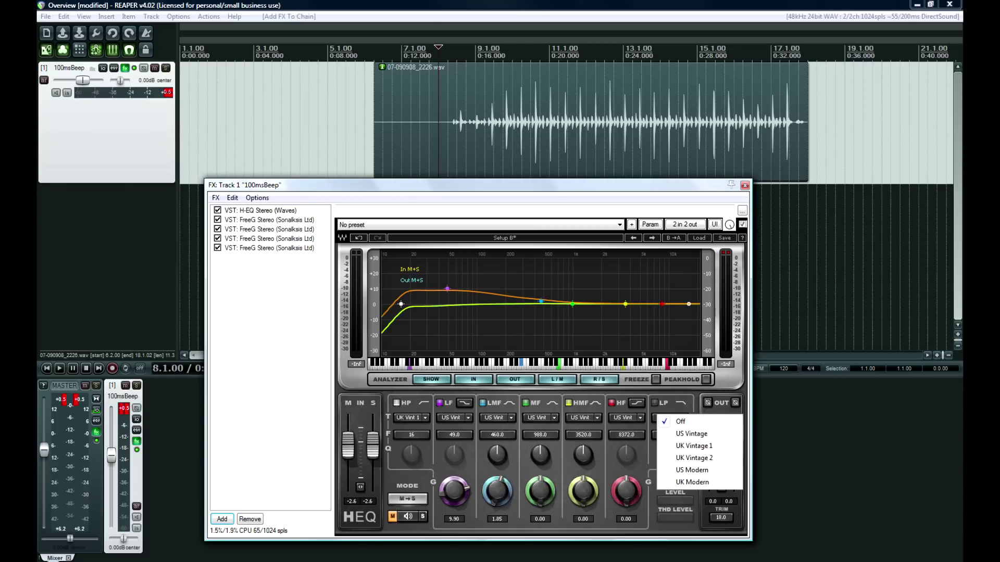
click(691, 434)
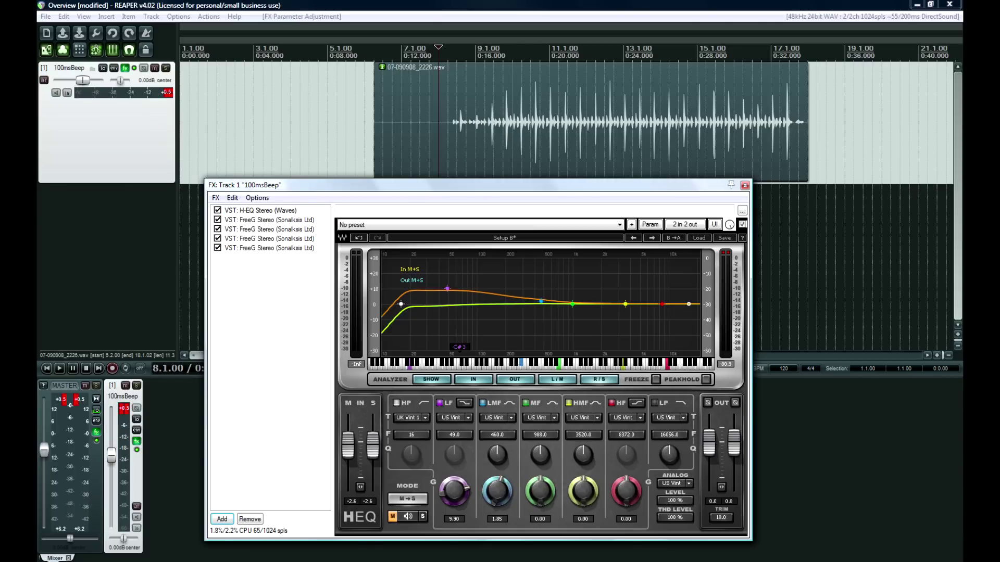
drag(675, 517, 675, 552)
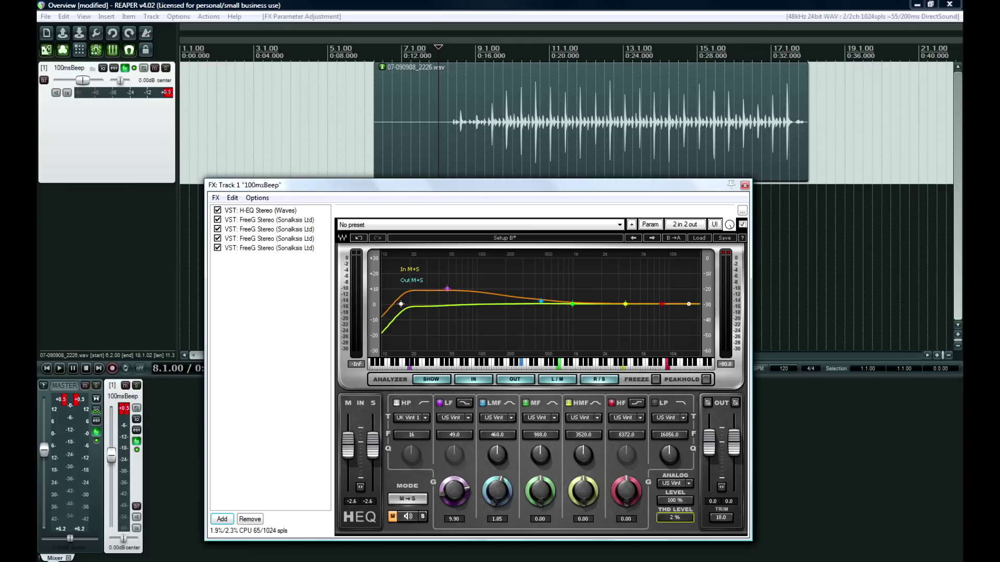
click(269, 220)
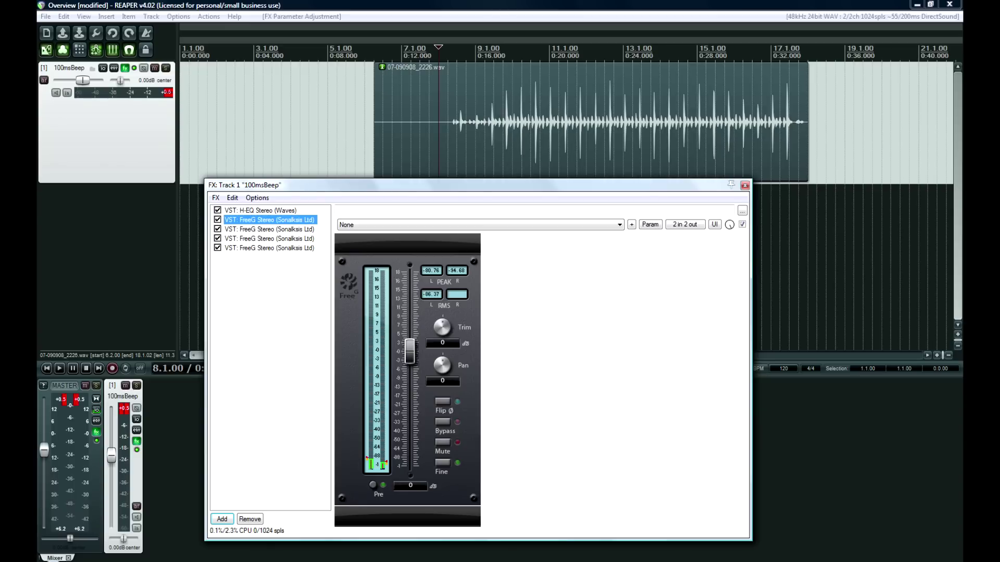
Step: Raise the faders of the first three FreeG instances to 18.06 dB and the fourth instance's fader to 8.70 dB
drag(409, 350, 410, 271)
click(269, 229)
drag(410, 351, 410, 270)
click(270, 238)
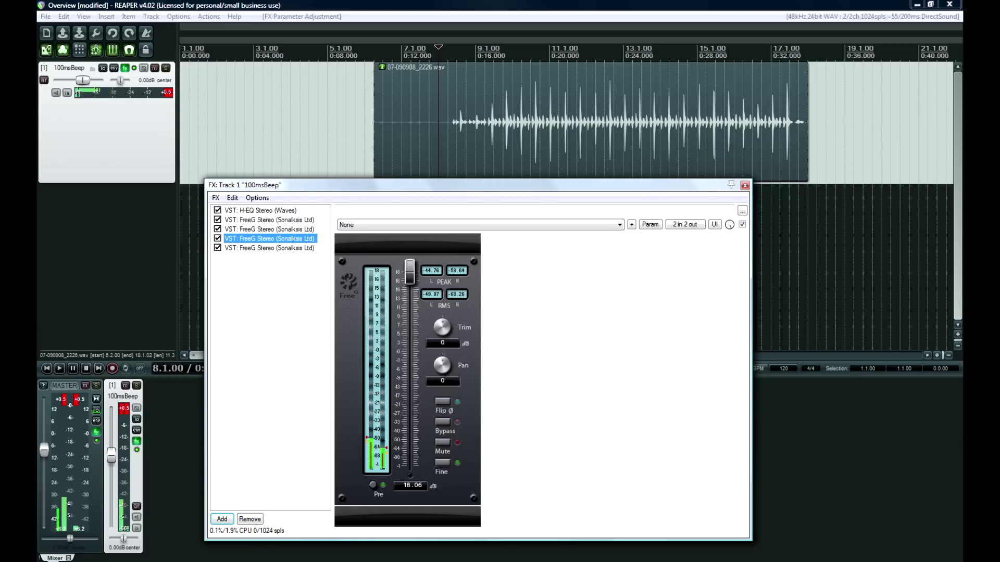
drag(410, 350, 410, 270)
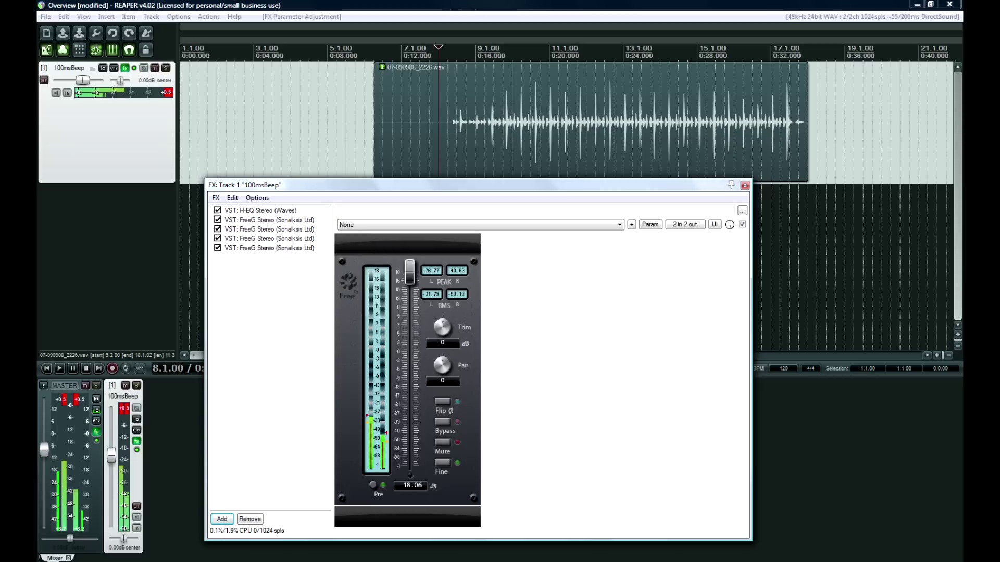
click(269, 247)
drag(410, 350, 409, 318)
Step: Check the meters of the second and first FreeG instances, and bypass the H-EQ to compare the output level
click(269, 229)
click(270, 219)
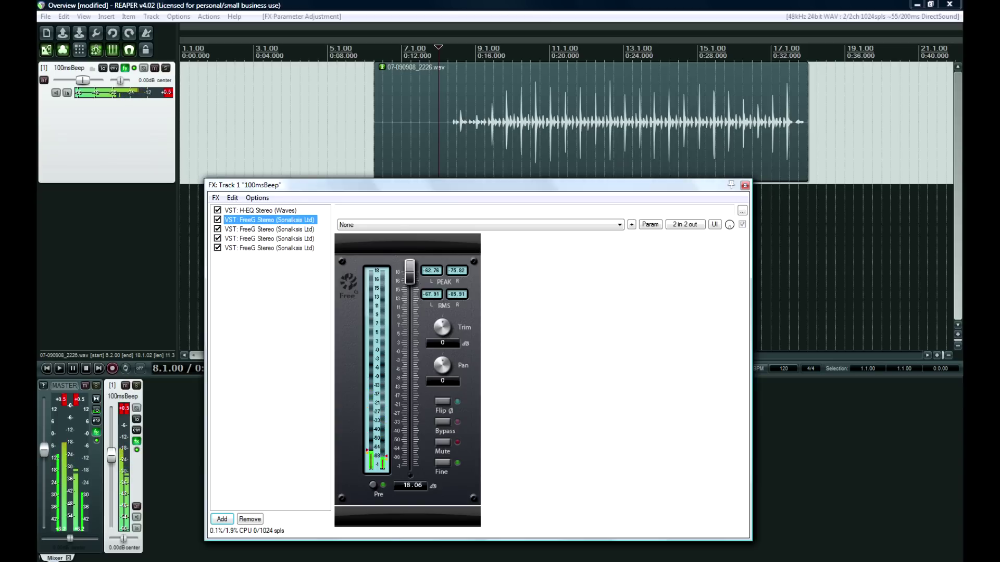
click(261, 210)
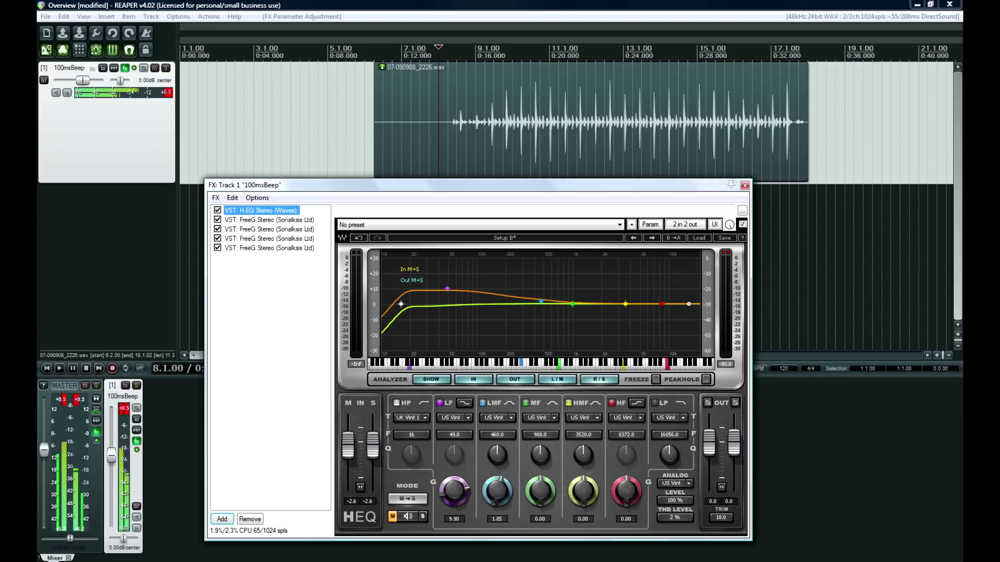
click(217, 210)
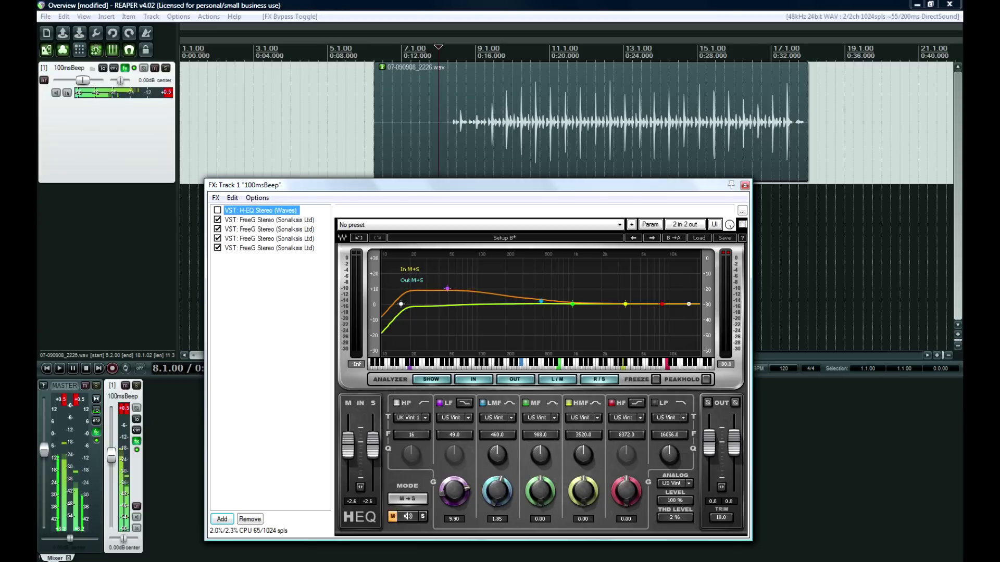
Step: Set the H-EQ analog model to UK Vintage 1 and re-enable the plug-in in the chain
click(674, 484)
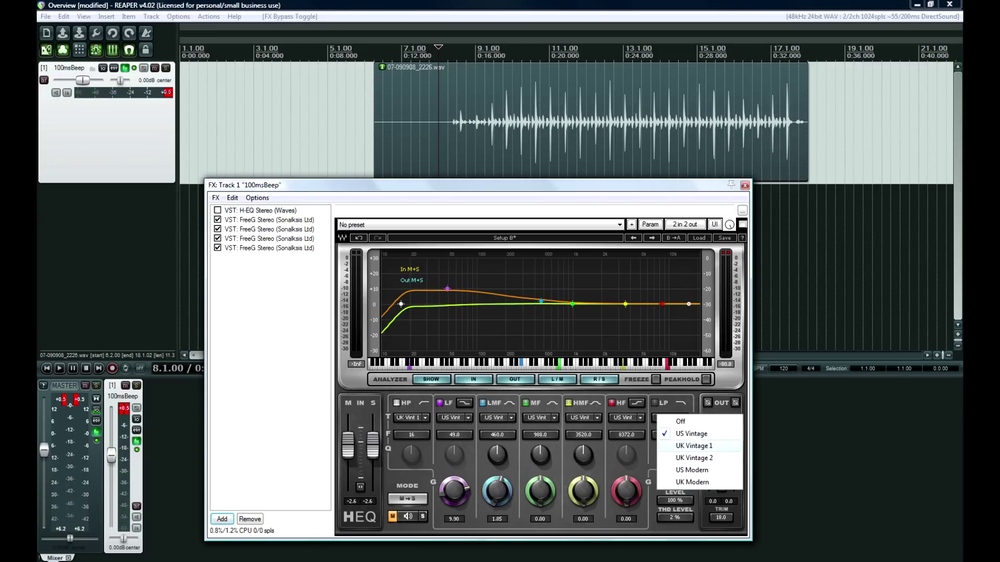
click(714, 447)
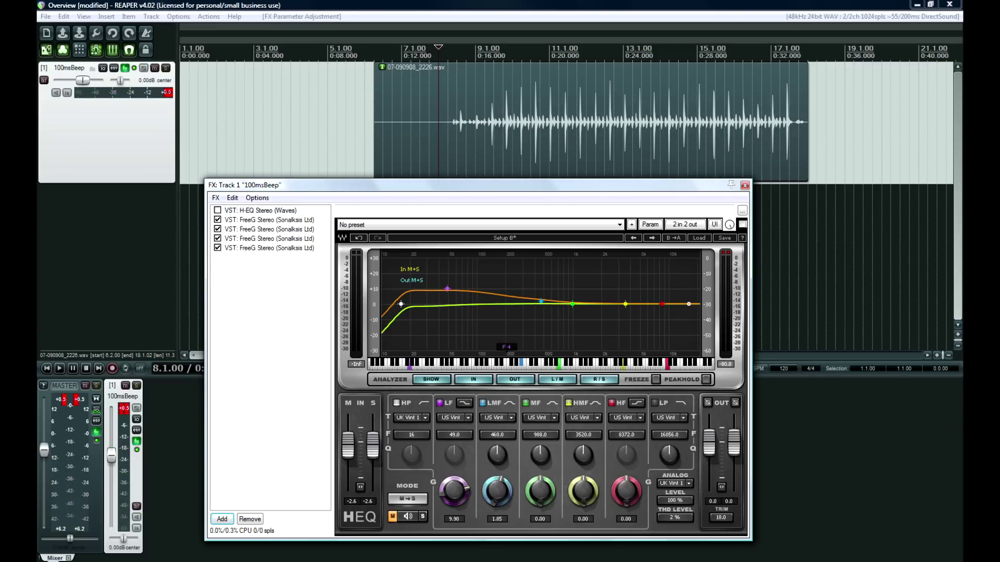
click(217, 211)
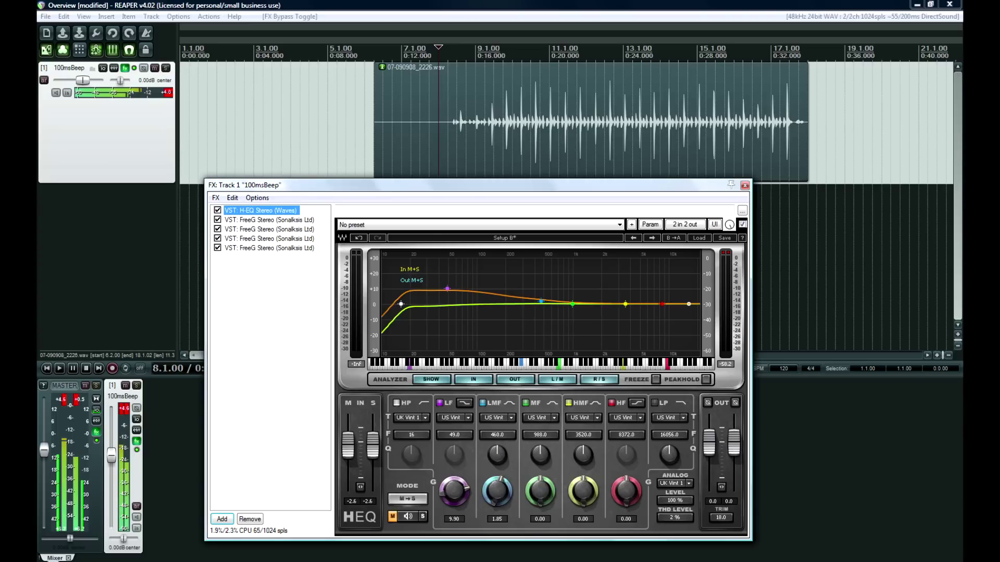
Step: Turn off the H-EQ's LF, LMF, MF, HMF and HF bands
click(439, 403)
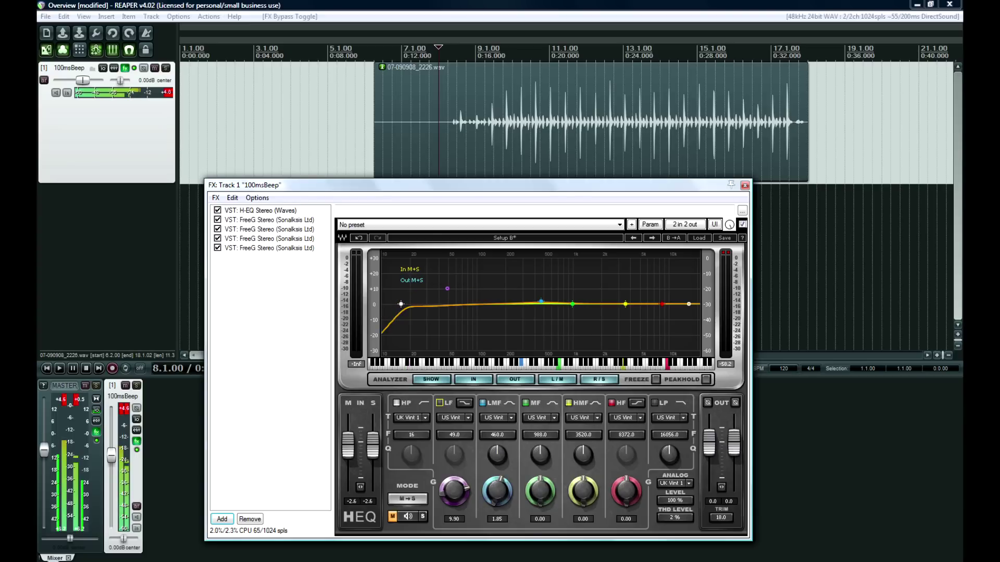
click(482, 403)
click(568, 403)
click(612, 403)
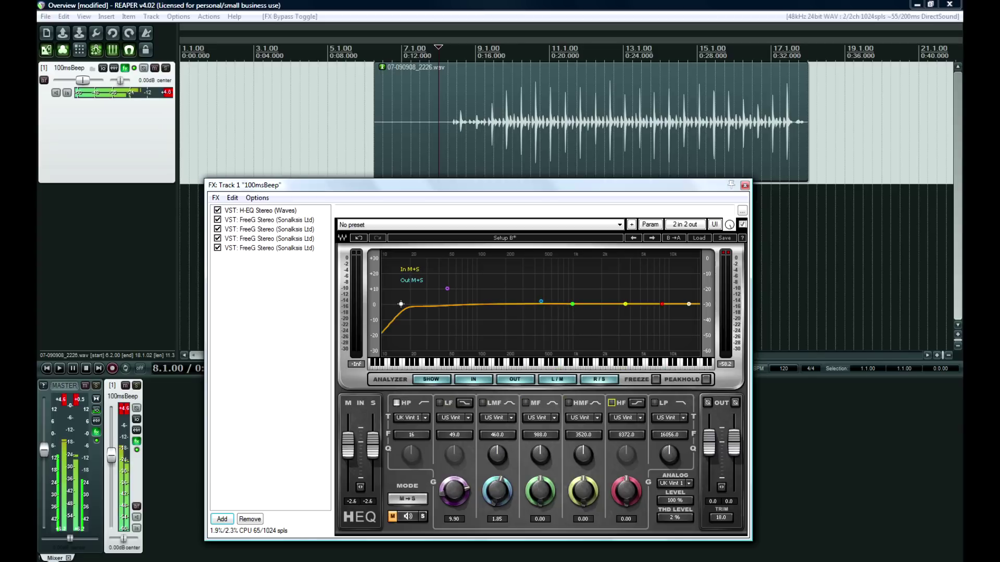
click(44, 450)
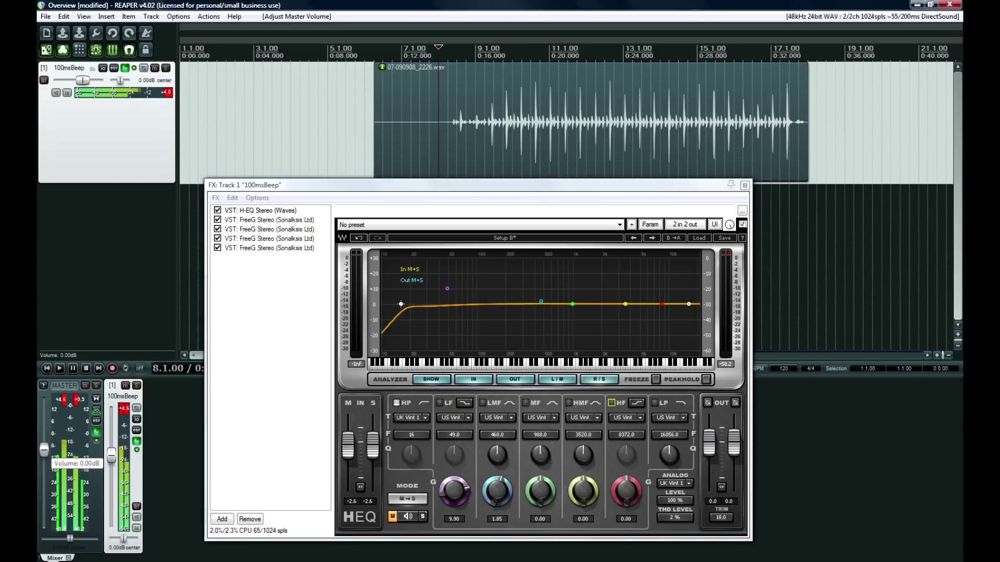
Step: Compare the level readings on the first, third and last FreeG meters in the chain
click(269, 220)
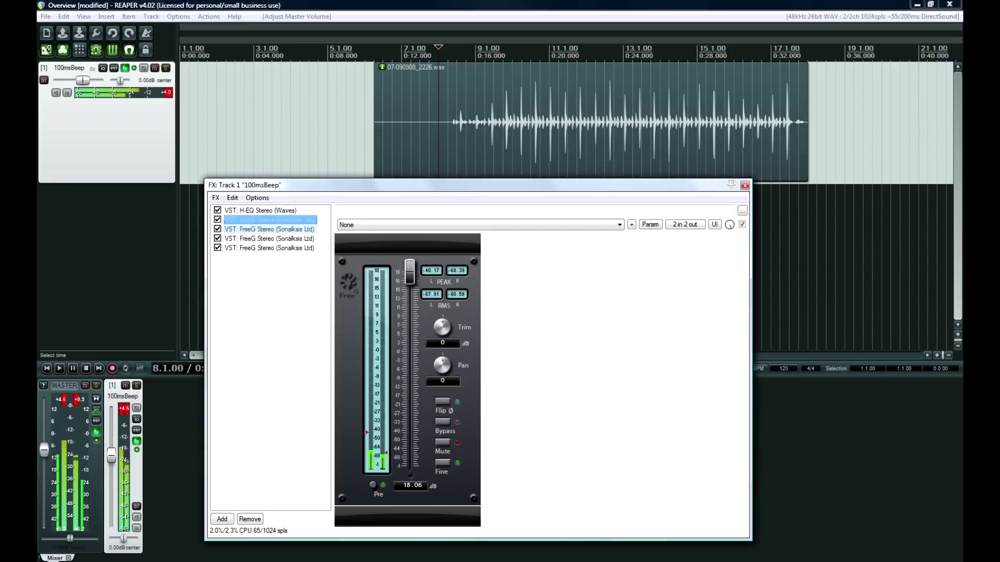
click(269, 248)
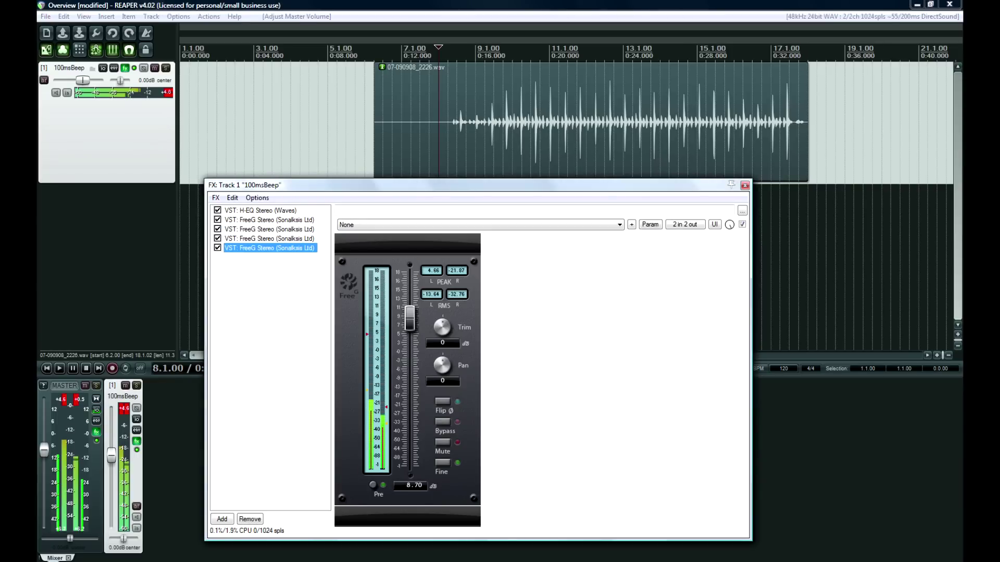
click(269, 220)
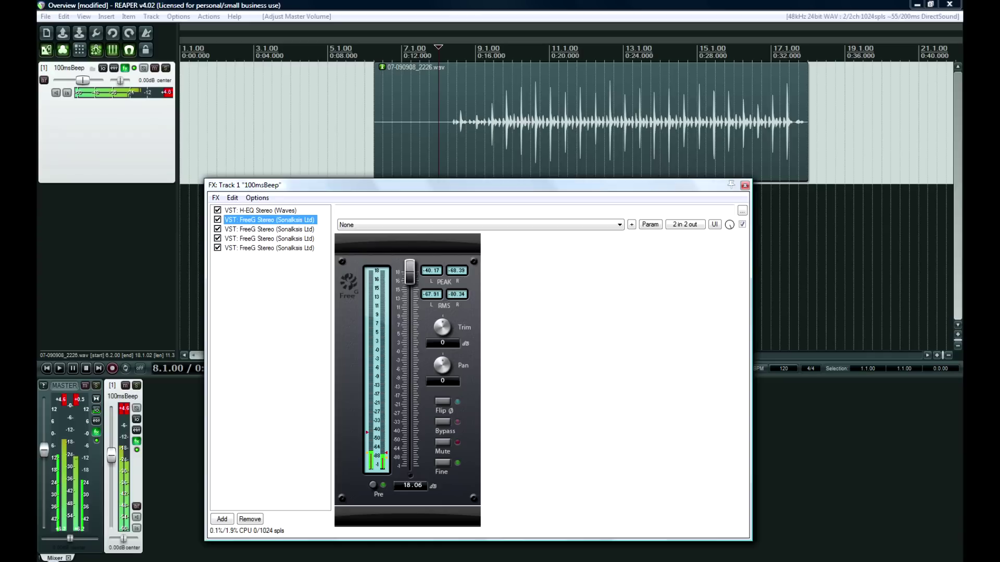
key(Down)
key(Down)
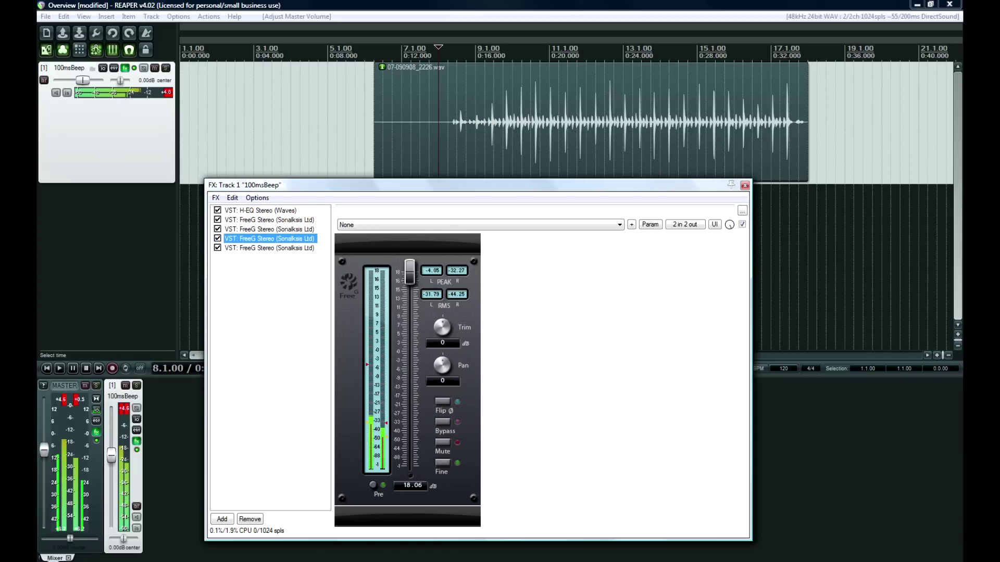
Step: Return to the H-EQ in the chain and turn off its HP filter band
key(Up)
key(Up)
key(Up)
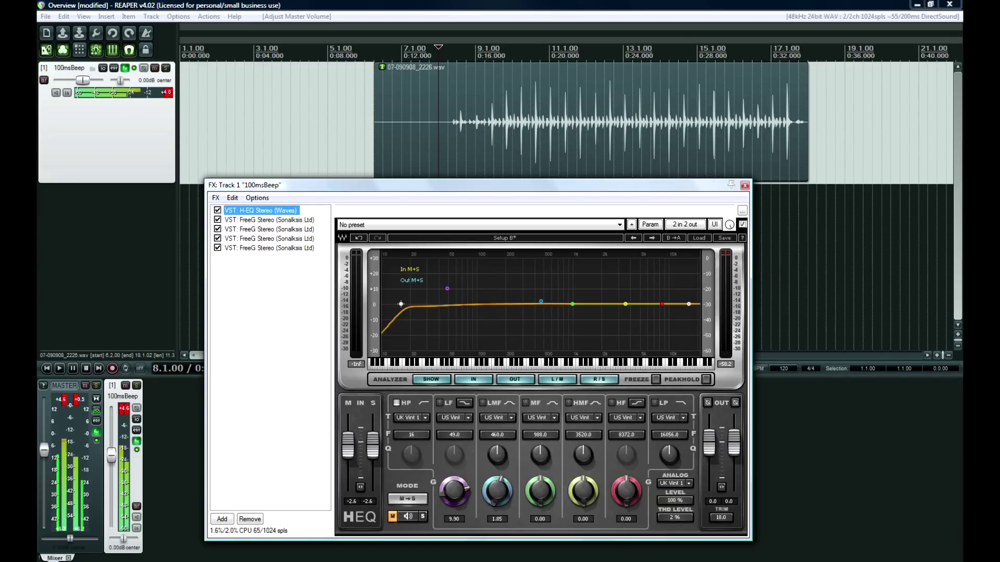
click(396, 402)
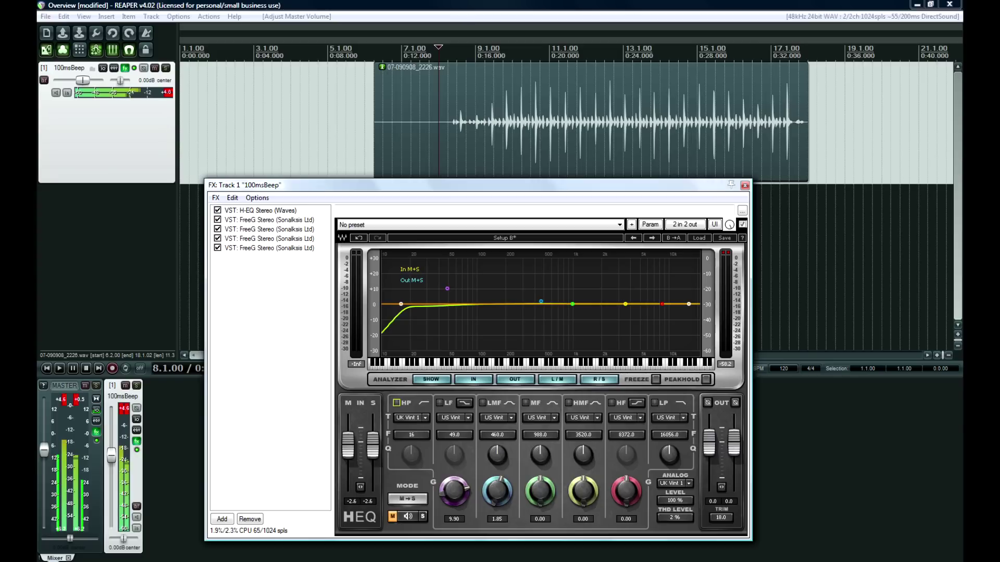
Step: Lower the first FreeG's fader to -1.35 dB and remove the first three FreeG instances from the chain
key(Down)
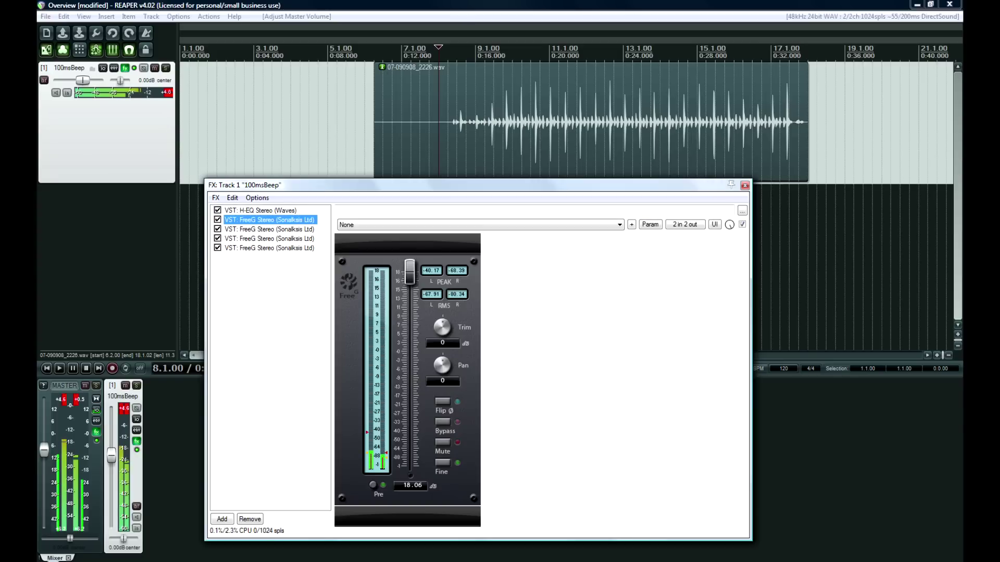
drag(410, 281, 410, 355)
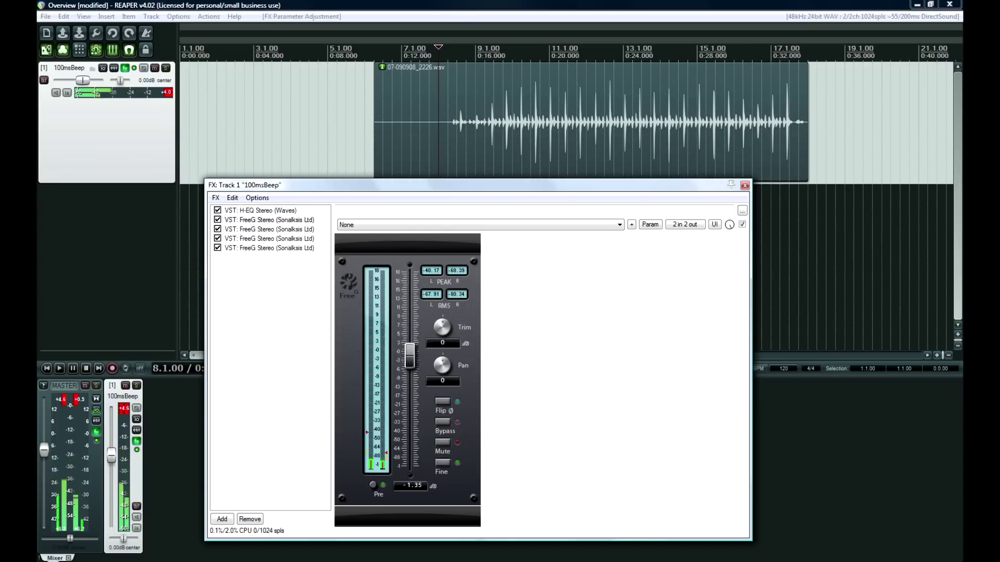
key(Delete)
key(Delete)
key(Delete)
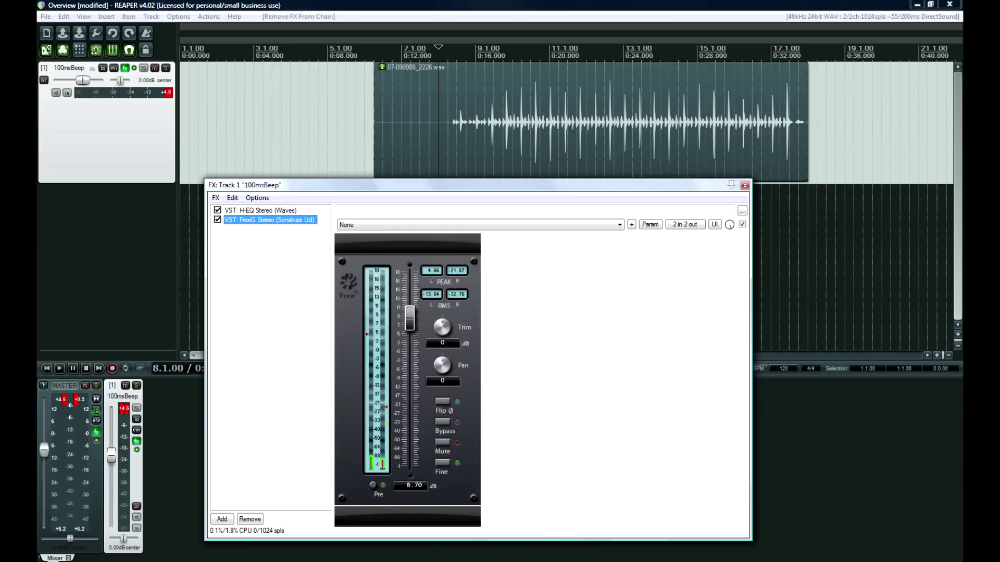
Step: Raise the remaining FreeG's fader to 18.06 dB and remove that instance from the chain
drag(410, 319, 409, 271)
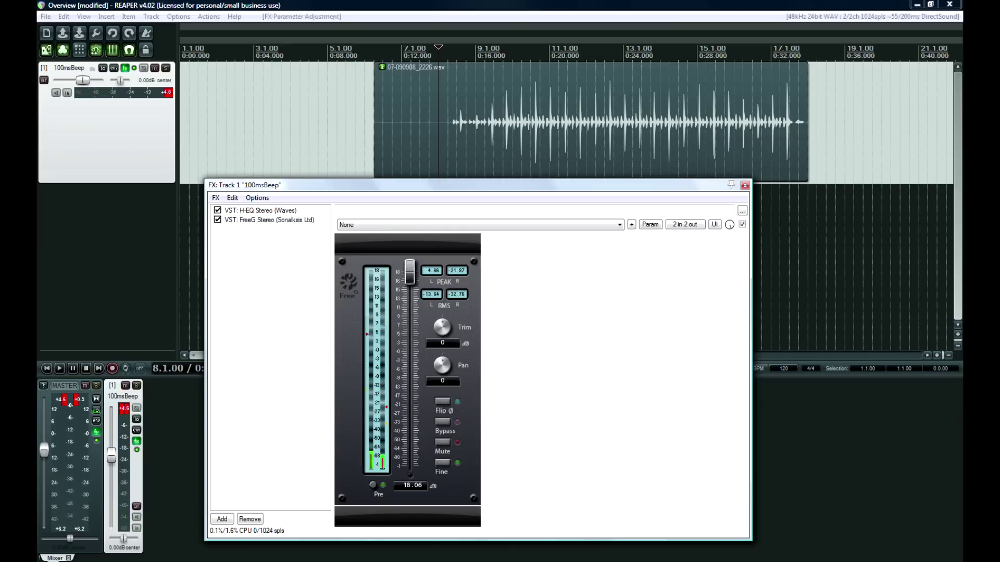
click(269, 219)
key(Delete)
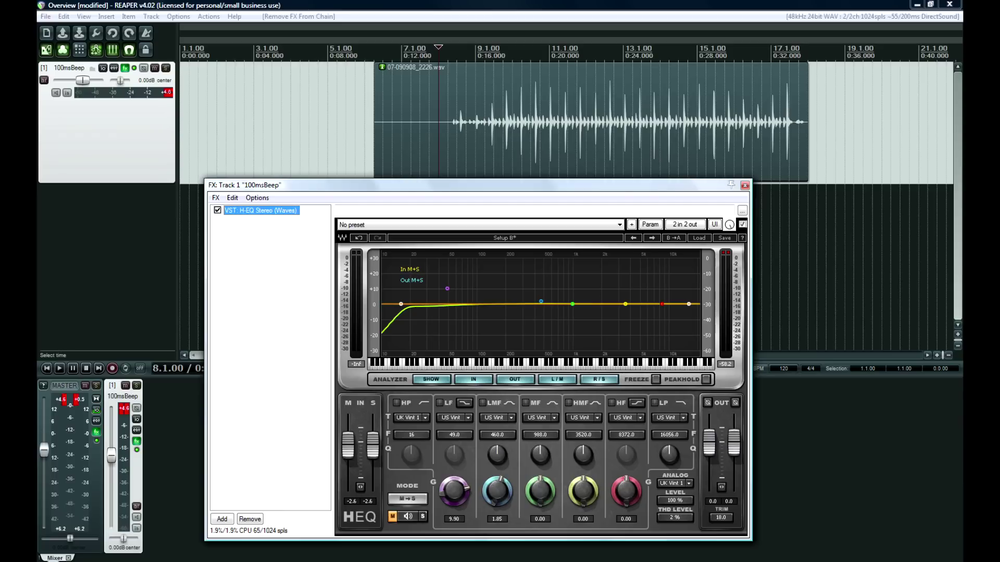
Step: Move the effects window up, play the track and hide the H-EQ's analyzer display, closing the window at the end
drag(468, 185, 464, 160)
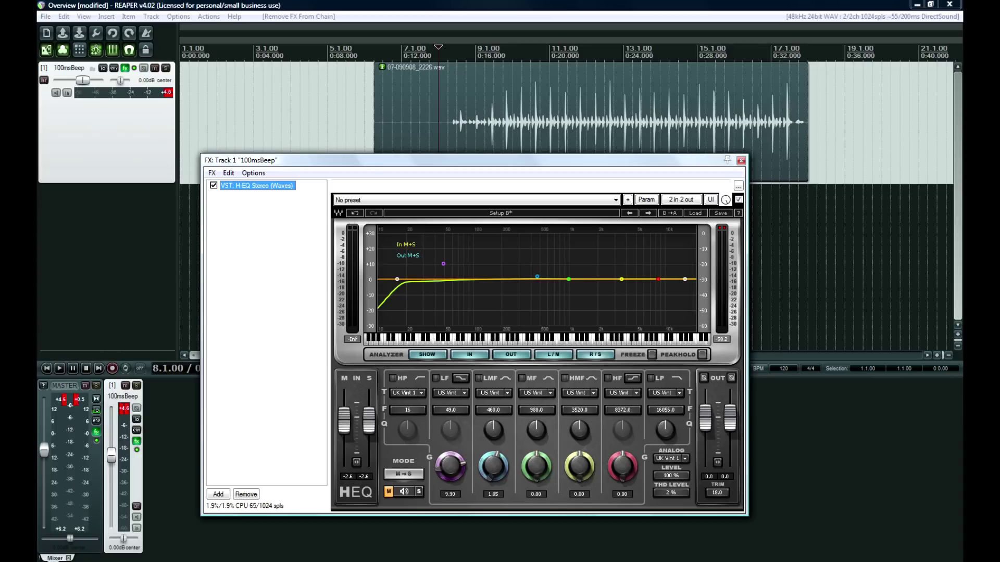
key(space)
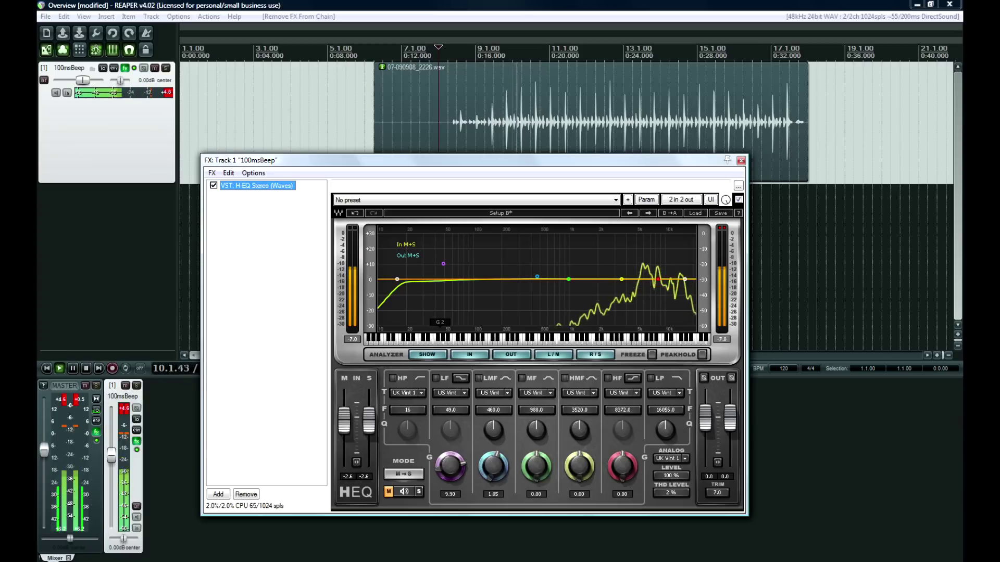
click(427, 355)
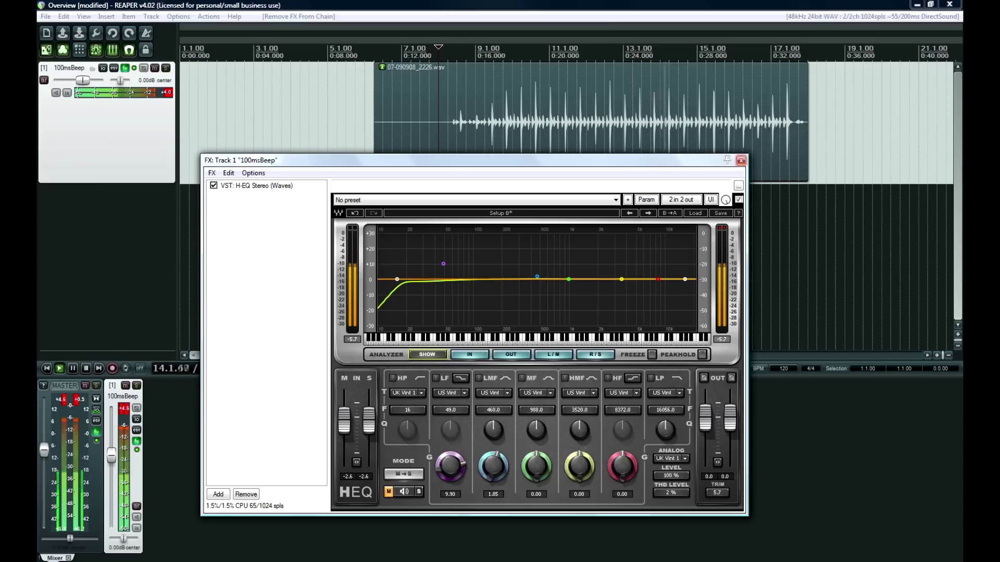
key(Escape)
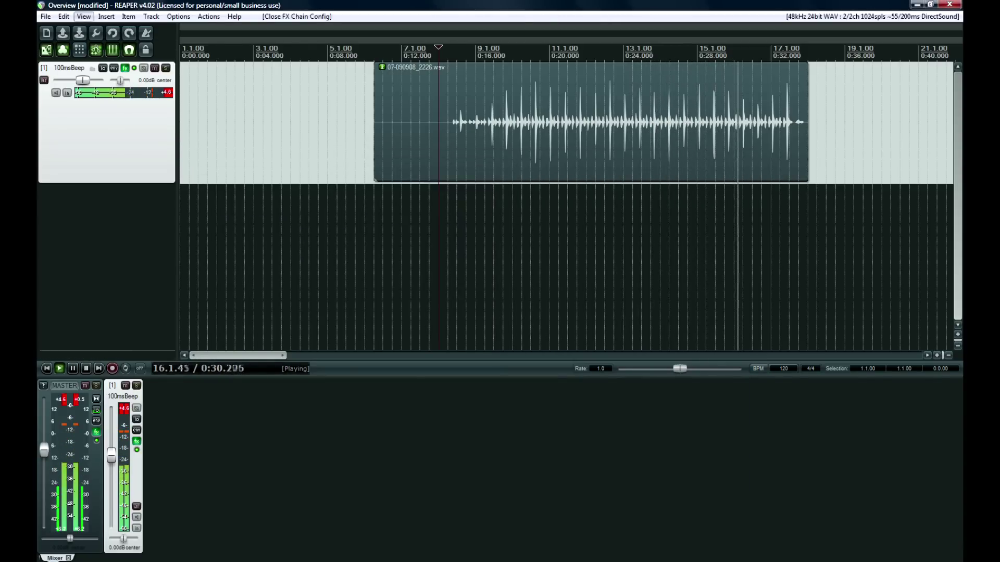
Step: Show the Performance Meter and play the project from 9.4.00 to check the effects' CPU use, stopping playback at the end
click(83, 16)
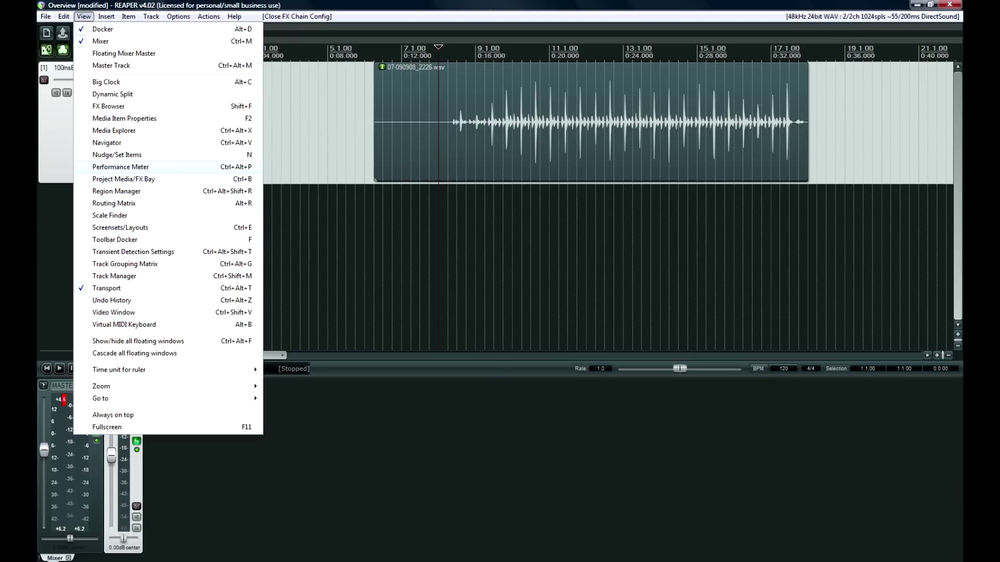
click(121, 168)
click(568, 255)
click(503, 255)
key(space)
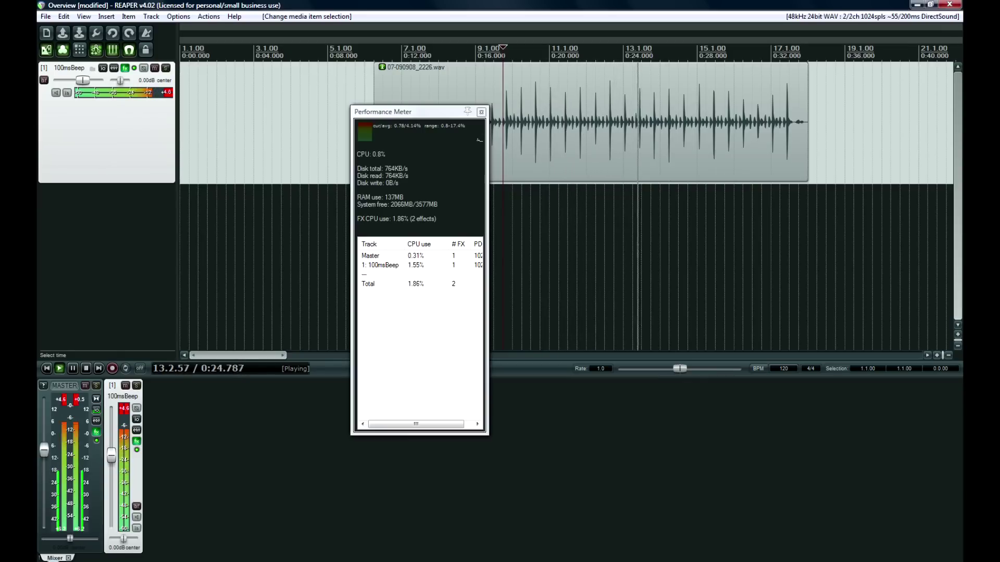
key(space)
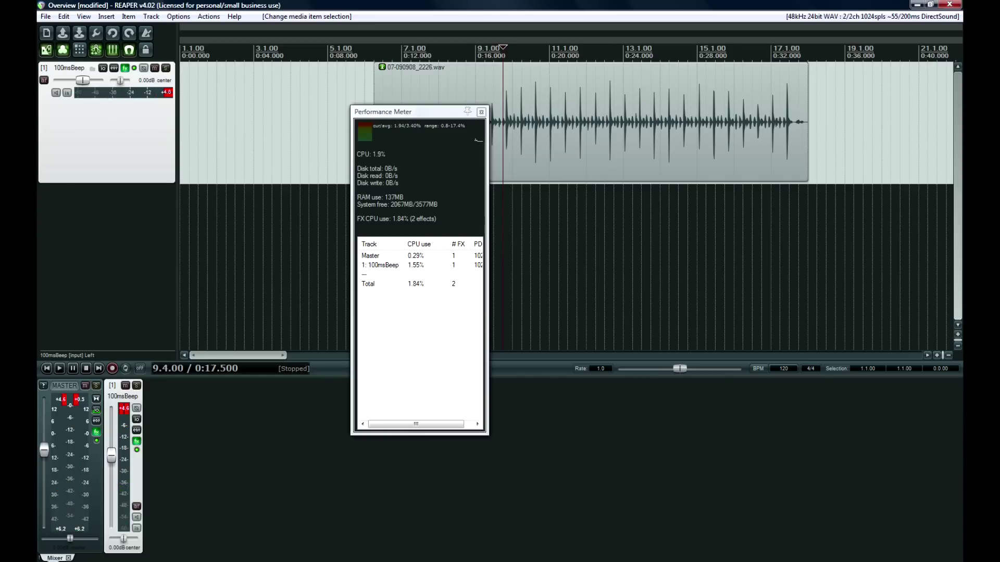
Step: Check CPU use during playback with the 100msBeep track's effects window open and again with it closed, and stop playback
click(125, 68)
click(409, 112)
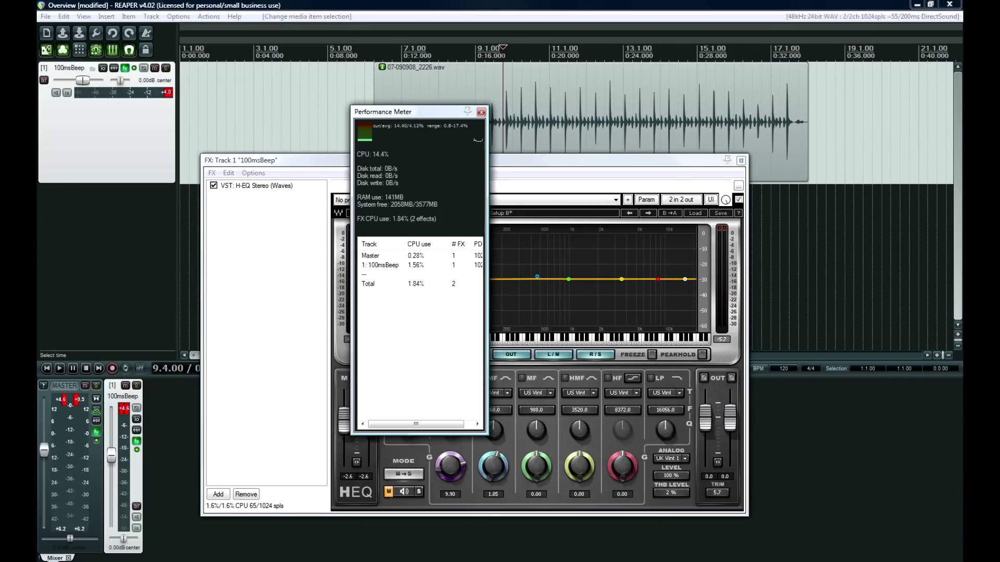
key(space)
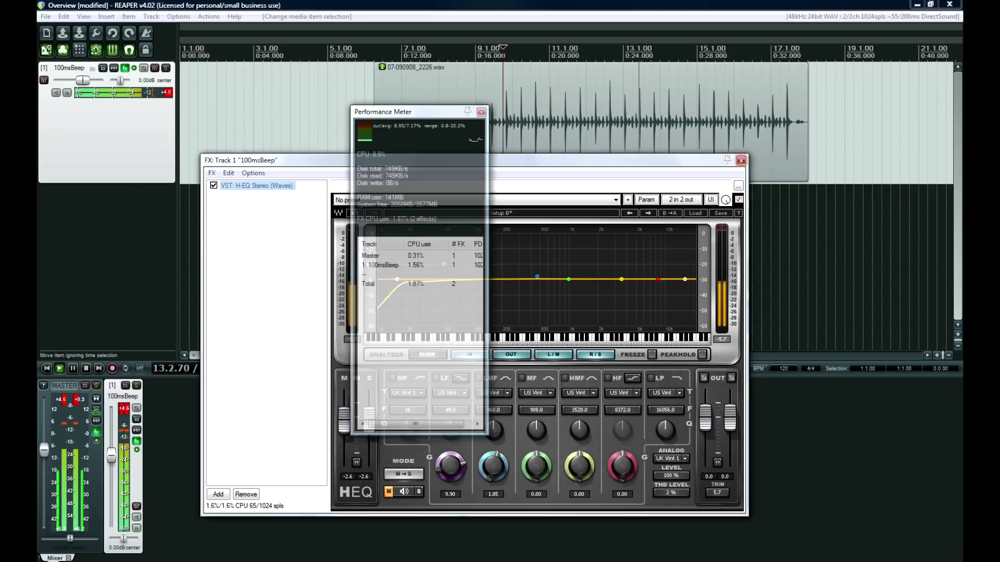
click(741, 161)
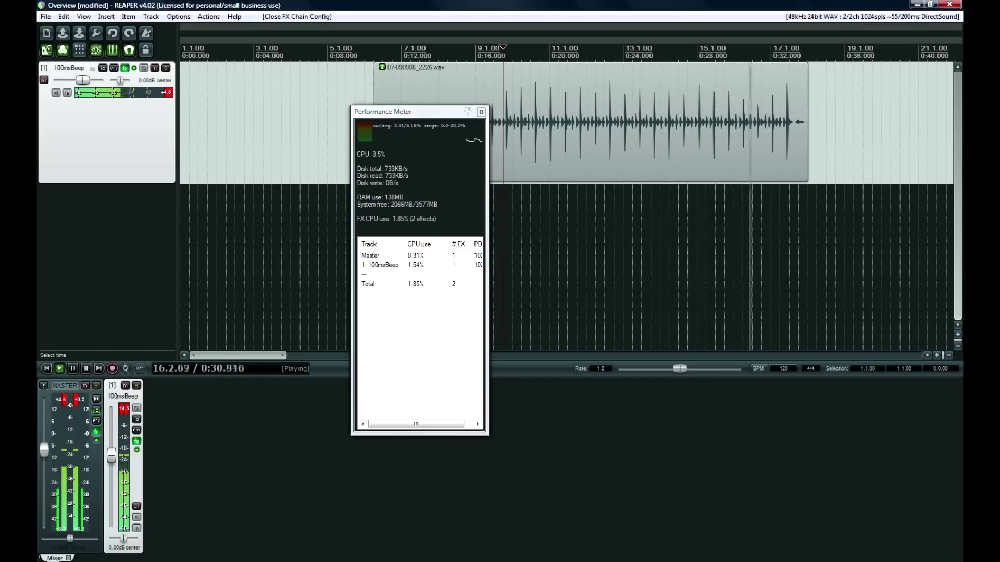
key(space)
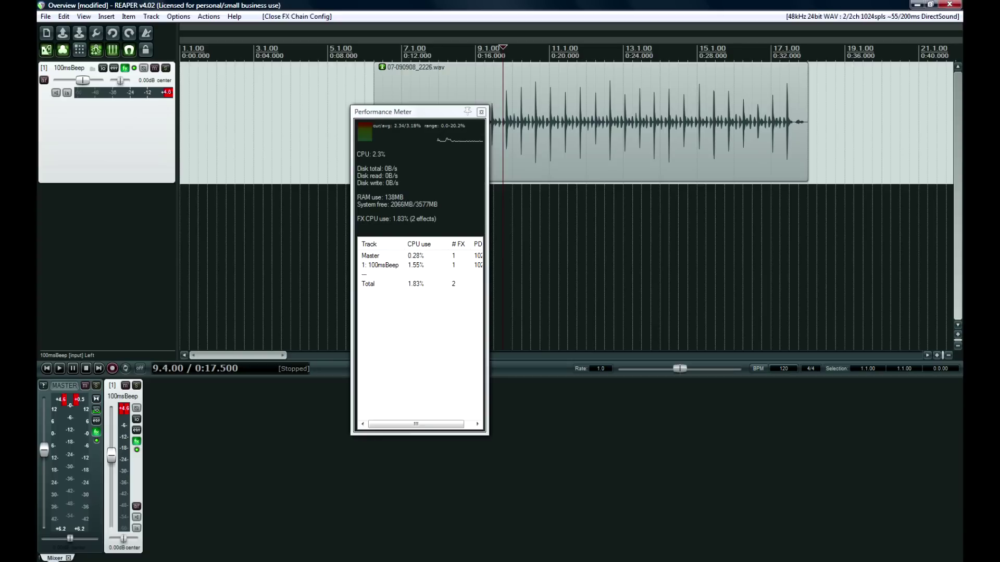
Step: Reopen the track's effects window below the Performance Meter's readings and try the H-EQ's wet/dry mix, returning it to 100% wet
click(125, 68)
drag(250, 160, 204, 216)
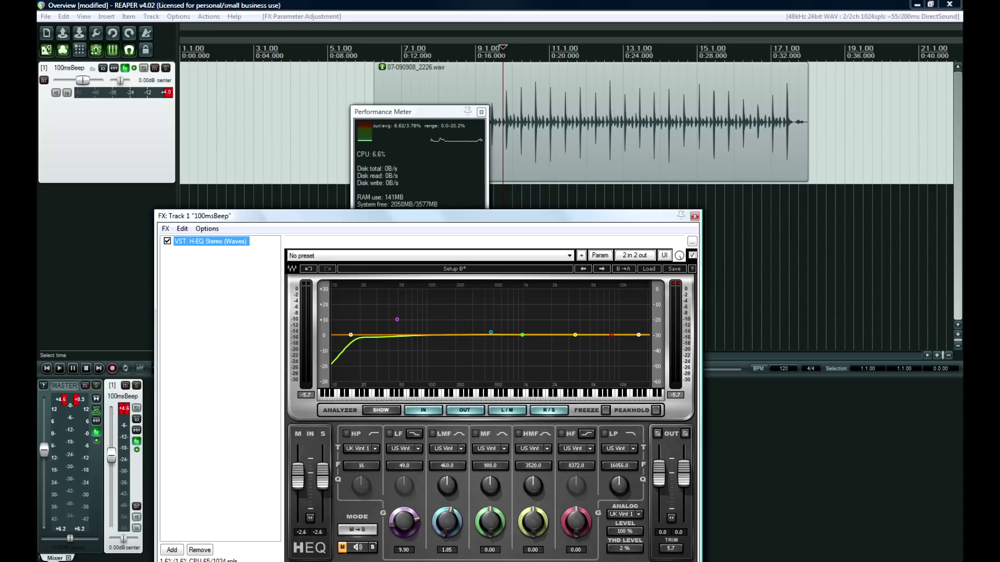
drag(679, 255, 679, 312)
drag(679, 255, 679, 200)
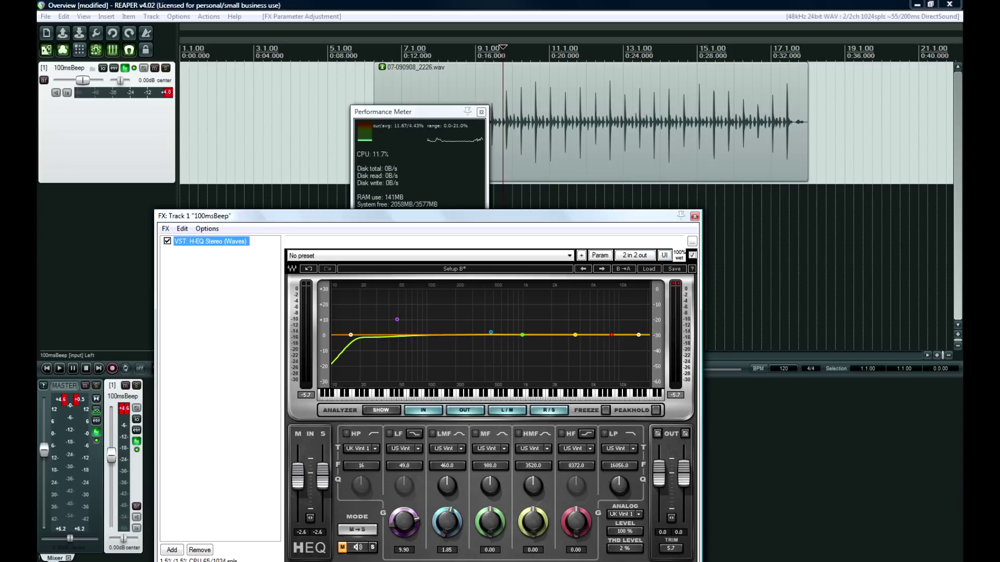
Step: Move the effects window higher, close the Performance Meter and reopen the 100msBeep track's effects window
drag(416, 215, 430, 145)
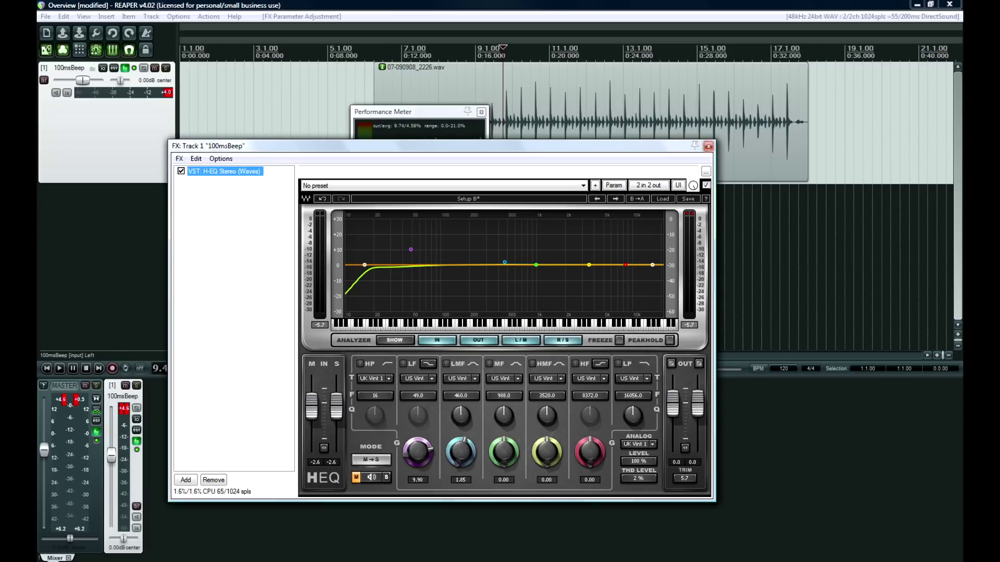
click(708, 146)
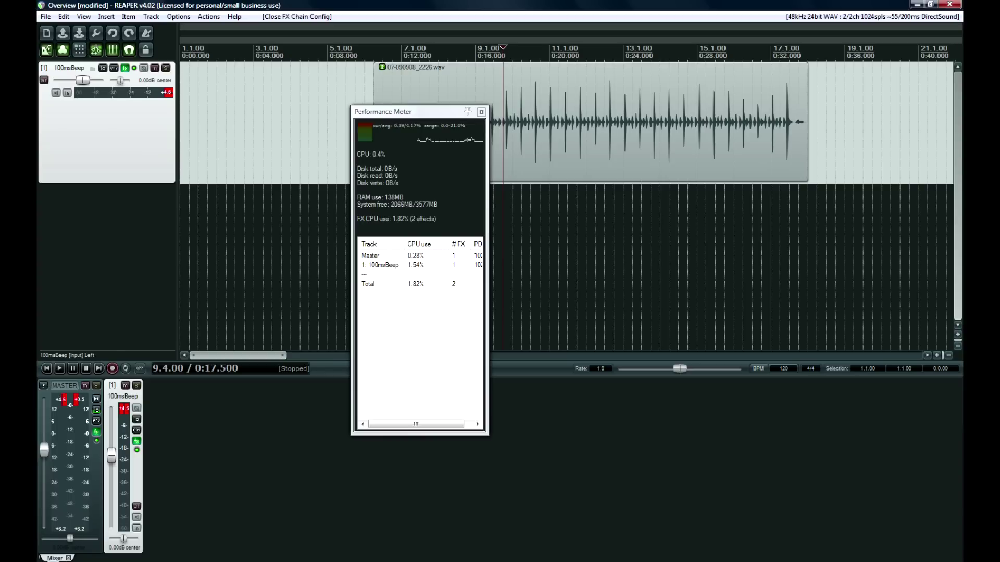
click(481, 112)
click(125, 69)
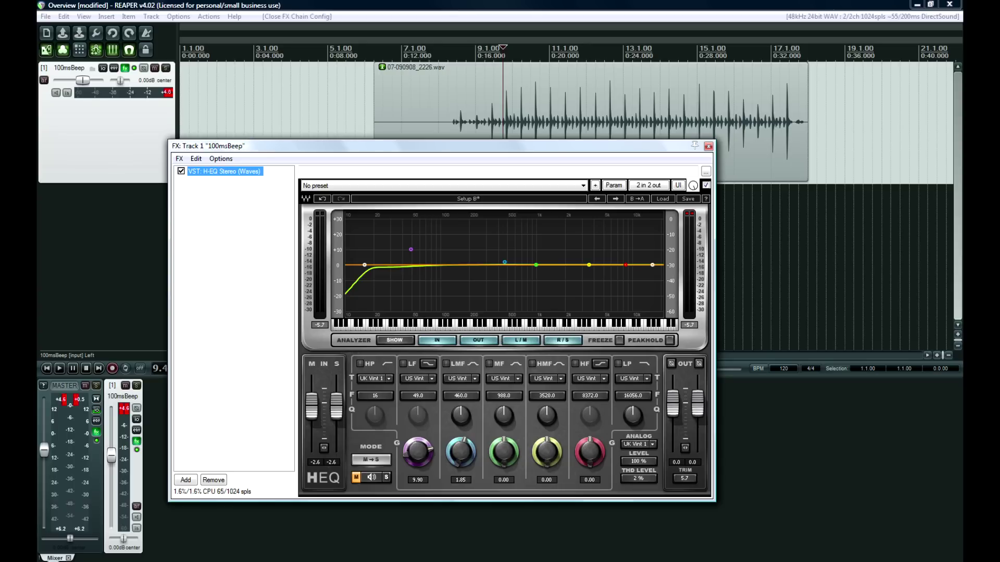
Step: Switch the H-EQ's high-pass filter type to US Modern and look through the list of available filter types
click(371, 379)
click(371, 379)
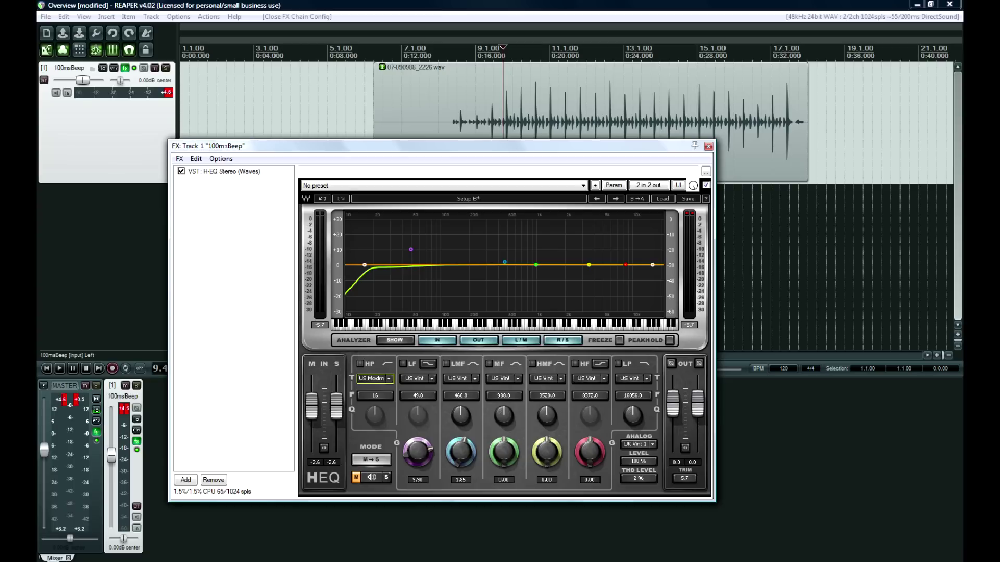
click(389, 379)
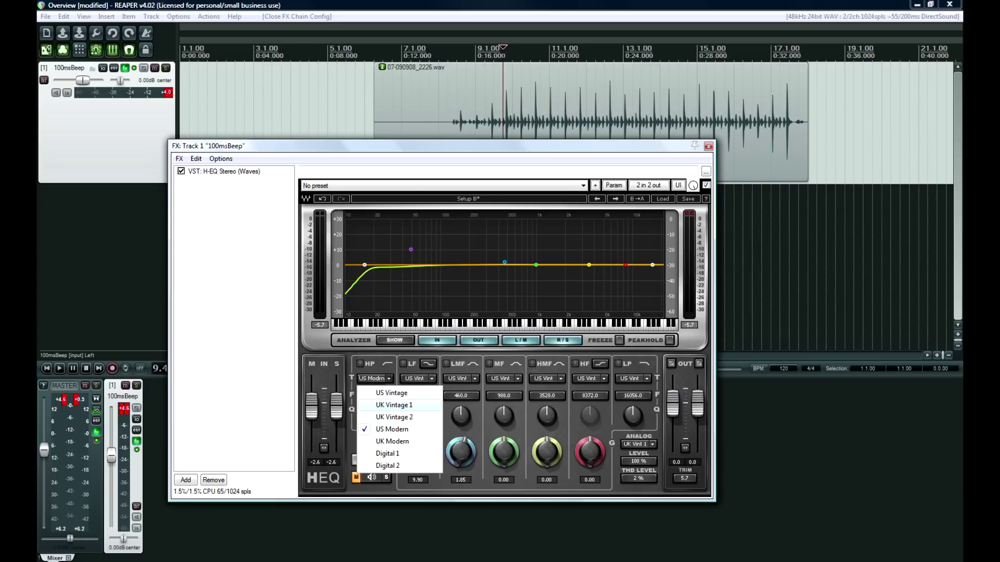
key(Escape)
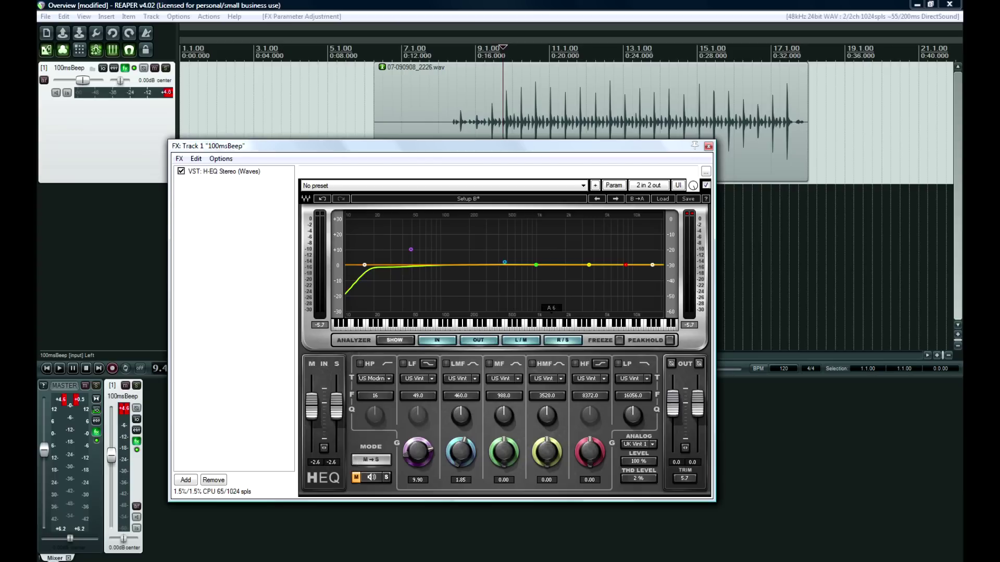
Step: Pull the H-EQ's MF band down to a cut of about 8.1 dB near 1184 Hz and adjust its Q slightly
mouse_move(535, 265)
mouse_down()
mouse_move(571, 265)
mouse_move(545, 265)
mouse_move(555, 266)
mouse_up()
mouse_move(556, 265)
mouse_down()
mouse_move(534, 265)
mouse_move(543, 278)
mouse_up()
mouse_move(504, 416)
mouse_down()
mouse_move(503, 403)
mouse_move(504, 433)
mouse_move(503, 419)
mouse_up()
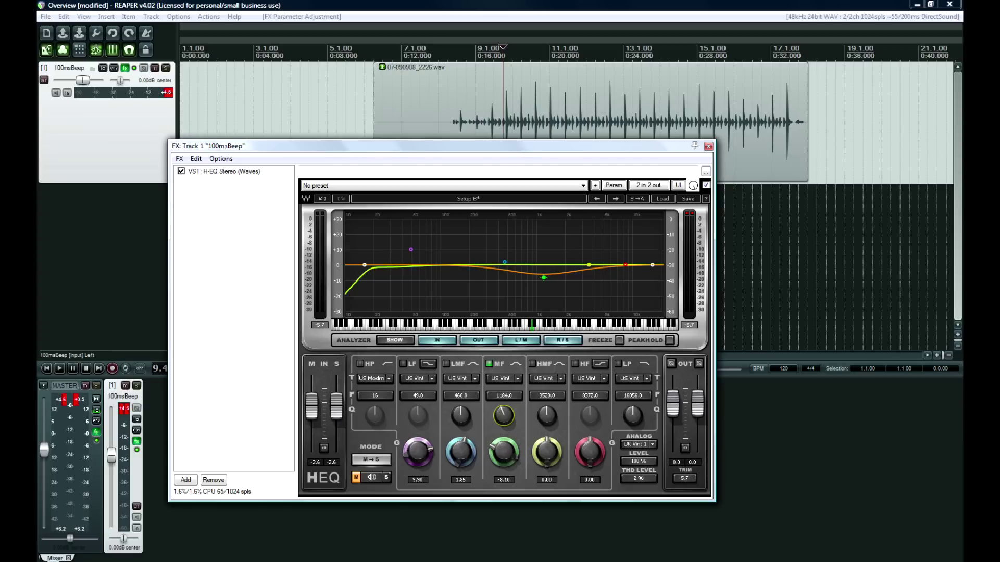